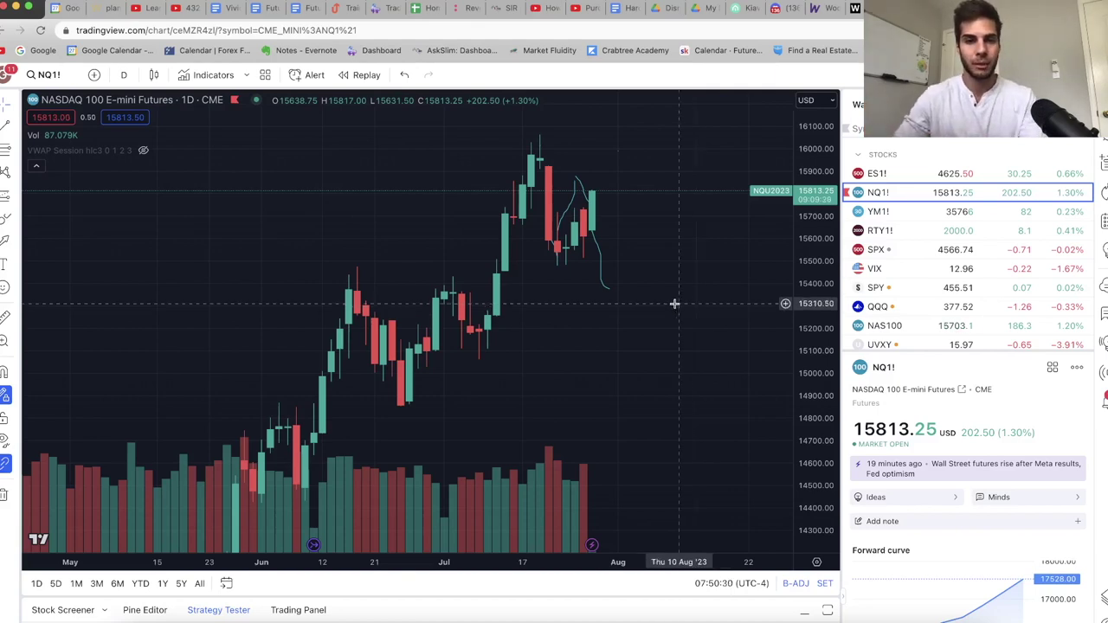
# - Draw a Fibonacci retracement on the daily chart from the July high at about 16070.25 to the low at about 15482.75, and delete it
pyautogui.hscroll(-2, 686, 305)
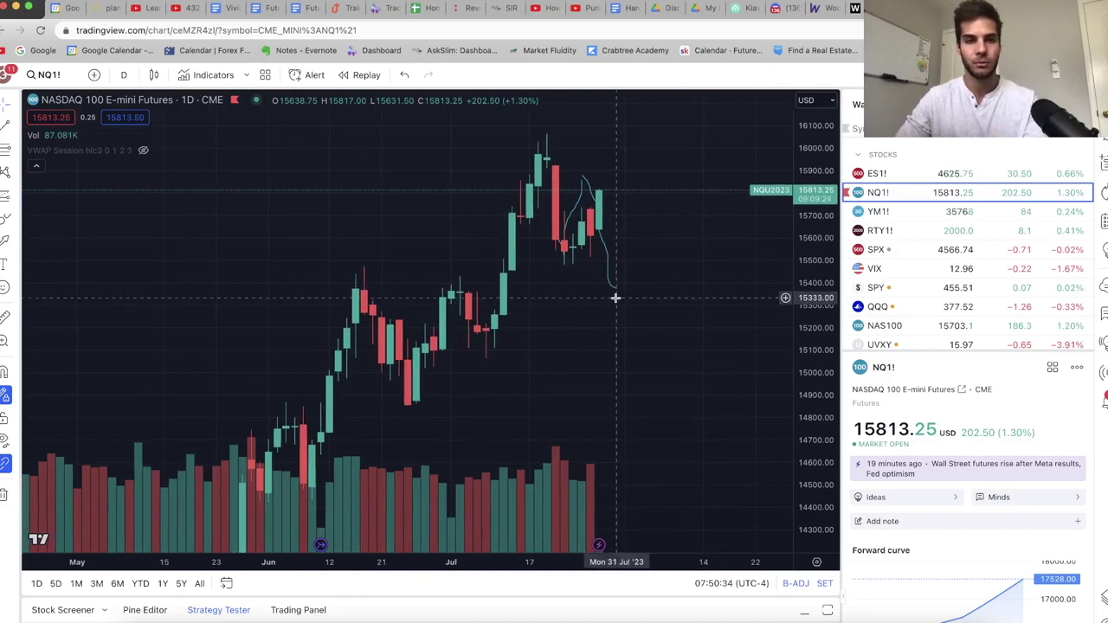
pyautogui.hscroll(-3, 623, 297)
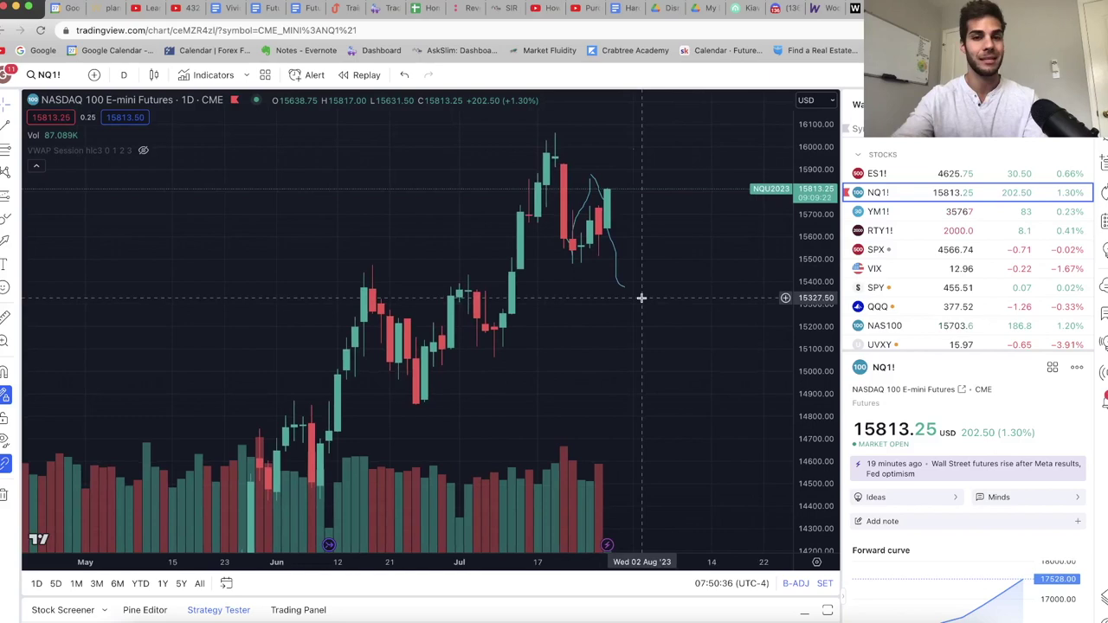
pyautogui.scroll(3, 641, 297)
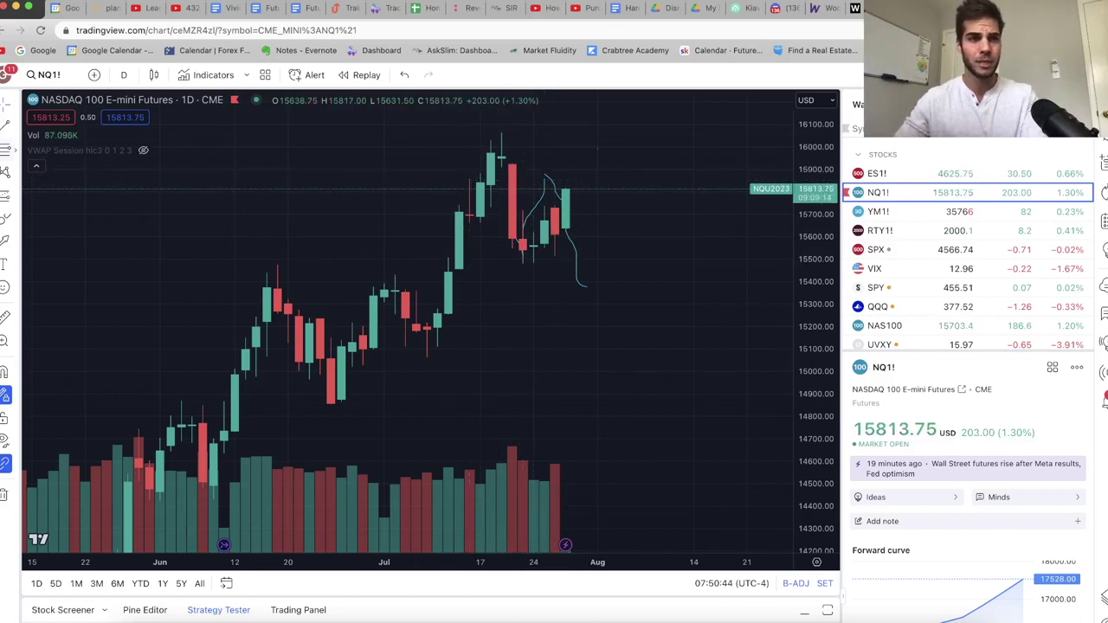
pyautogui.click(499, 130)
pyautogui.click(597, 263)
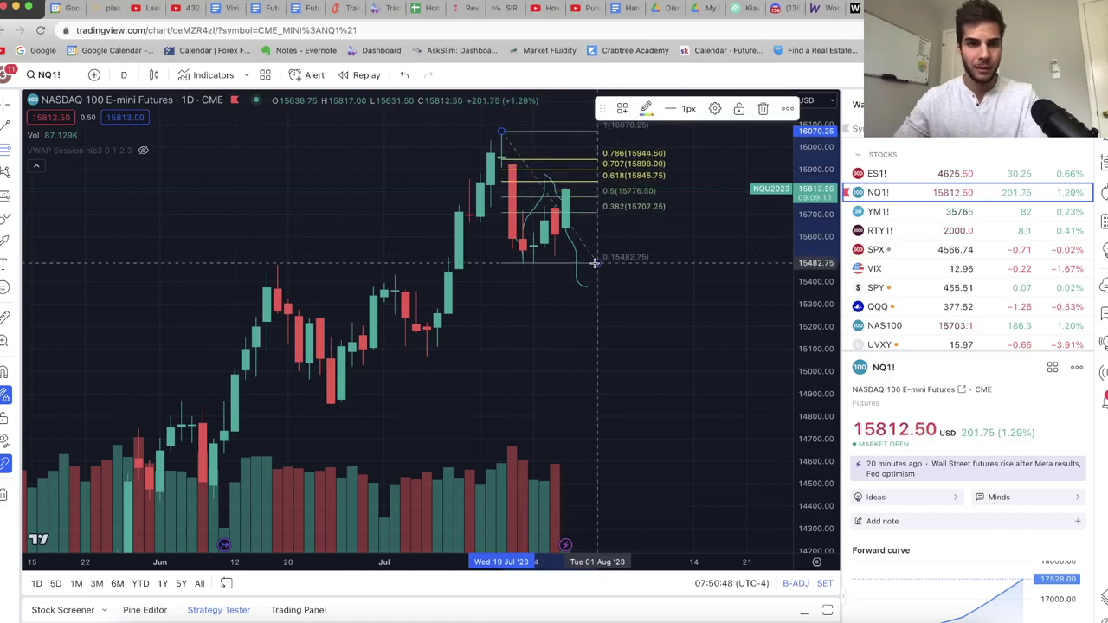
pyautogui.click(567, 303)
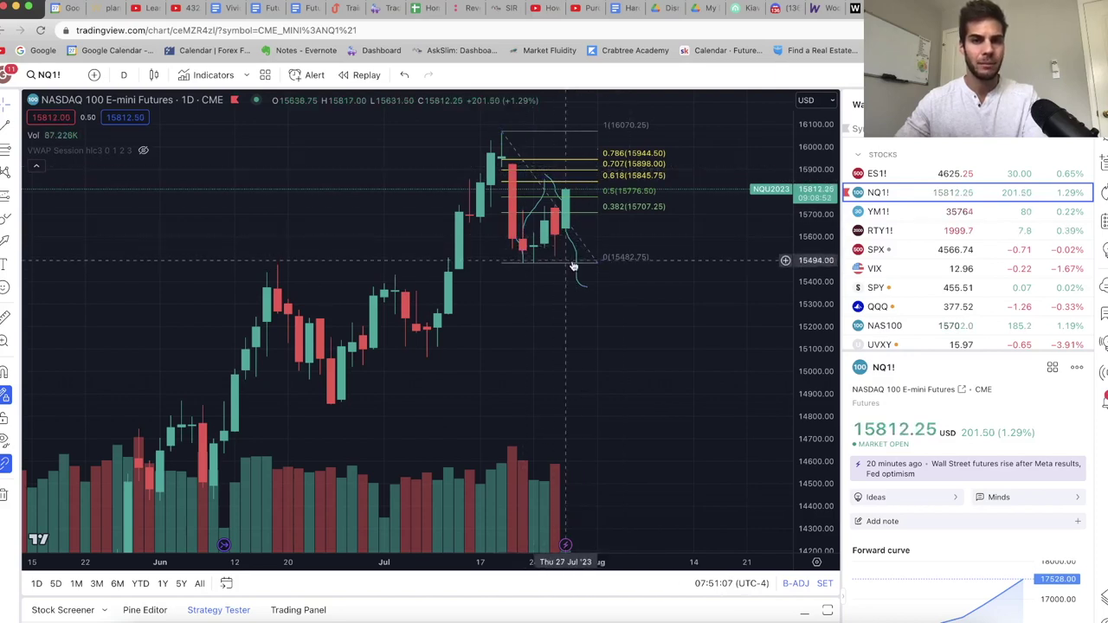
pyautogui.click(588, 200)
pyautogui.press('Delete')
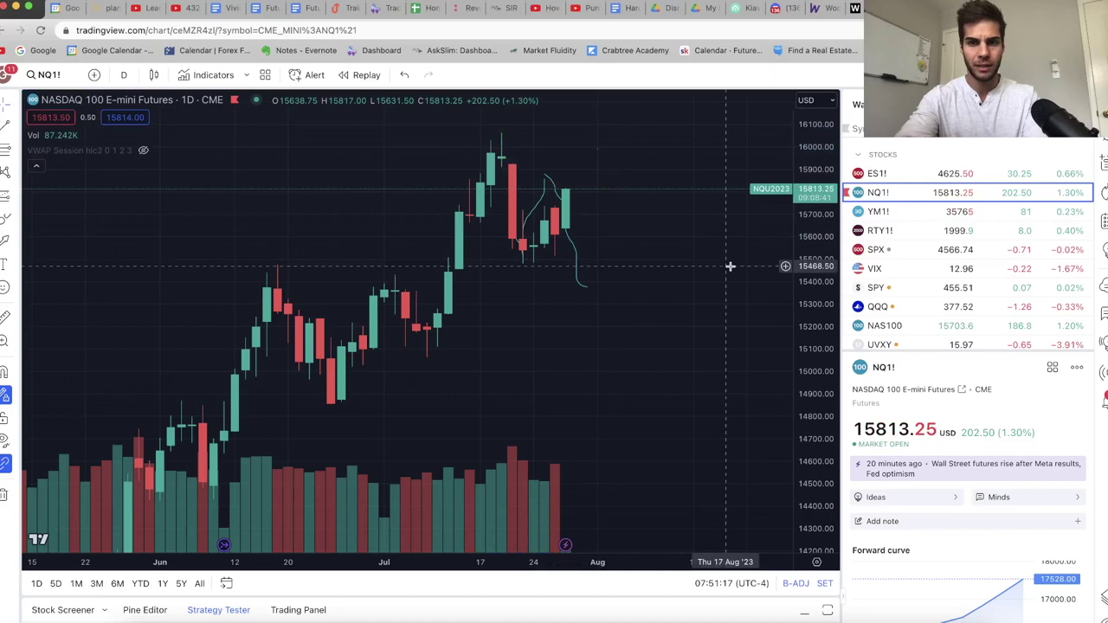
# - Switch the NASDAQ 100 futures chart to the 4-hour interval and delete the freehand curves drawn over the candles
pyautogui.click(124, 75)
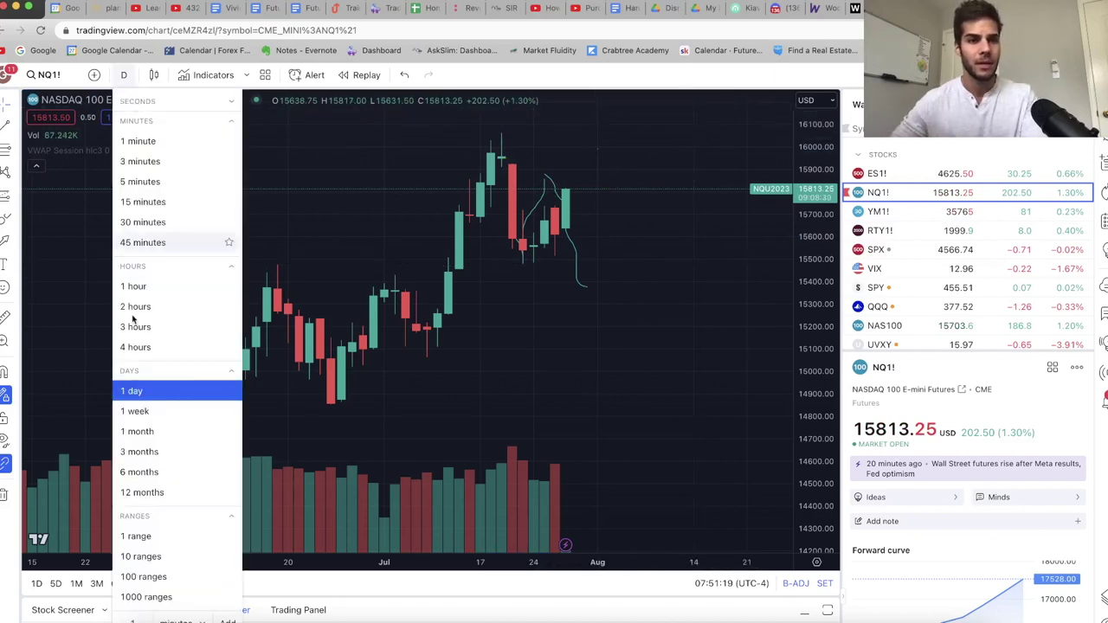
pyautogui.click(138, 348)
pyautogui.moveTo(473, 375); pyautogui.dragTo(537, 401)
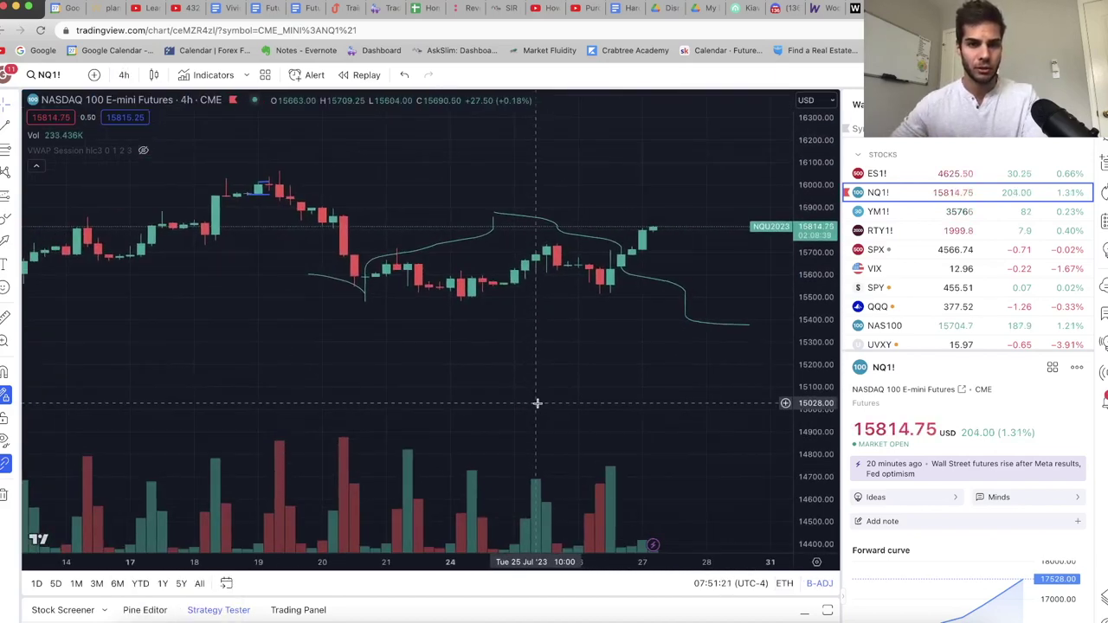
pyautogui.click(442, 248)
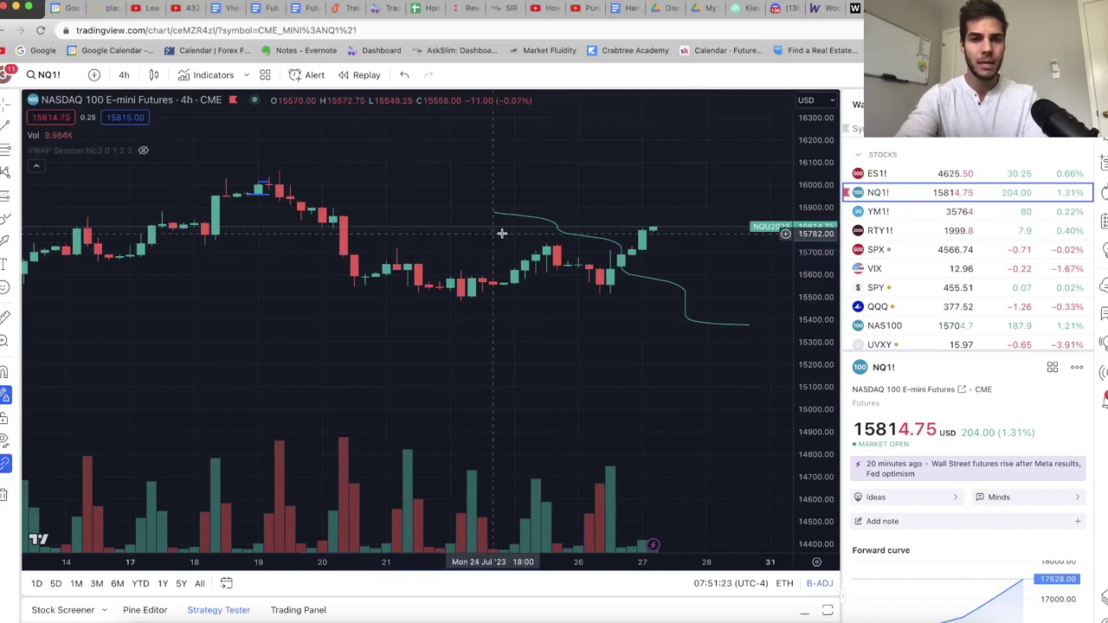
pyautogui.press('Delete')
# - Place a long position on the 26 July 14:00 candle with entry about 15624.75, target 15740.50 and stop 15509.00
pyautogui.doubleClick(815, 355)
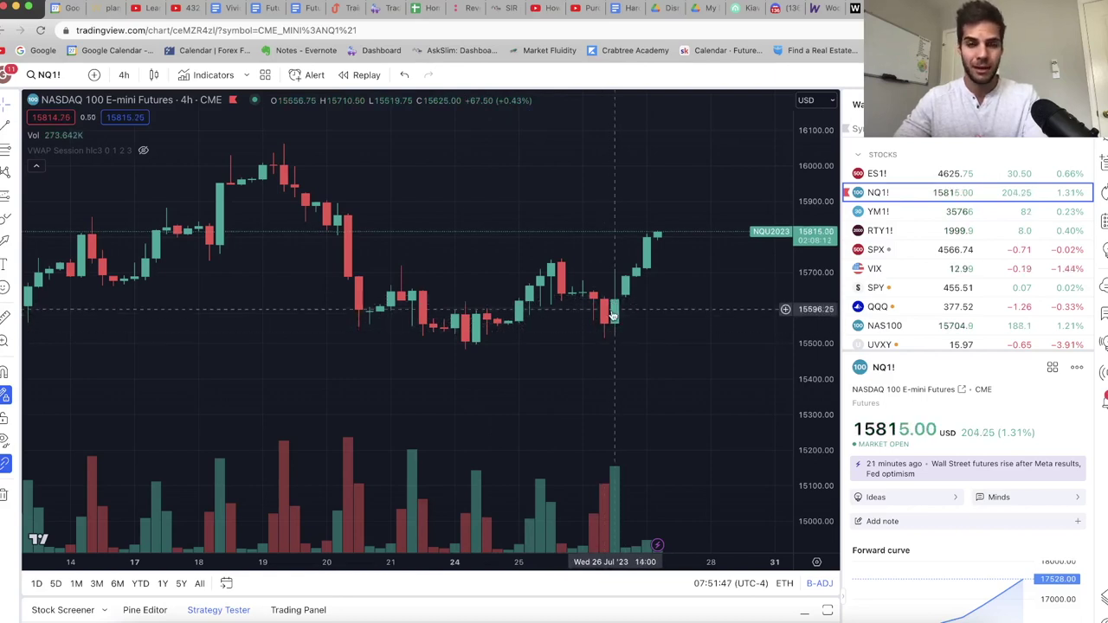
pyautogui.hscroll(2, 736, 337)
pyautogui.moveTo(827, 353); pyautogui.dragTo(827, 320)
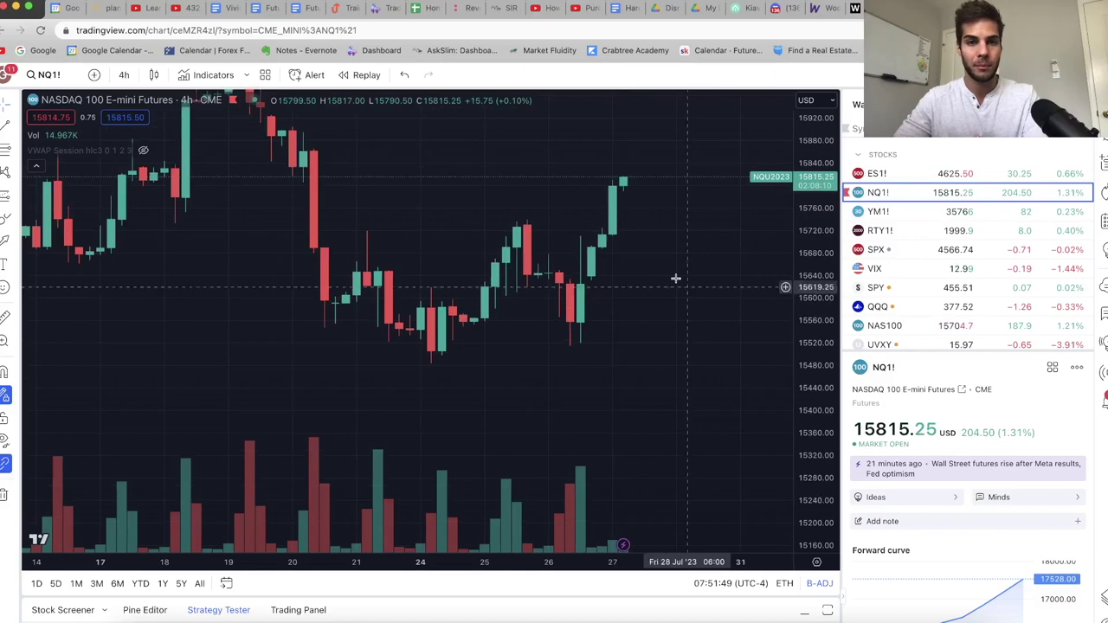
pyautogui.click(15, 199)
pyautogui.click(42, 209)
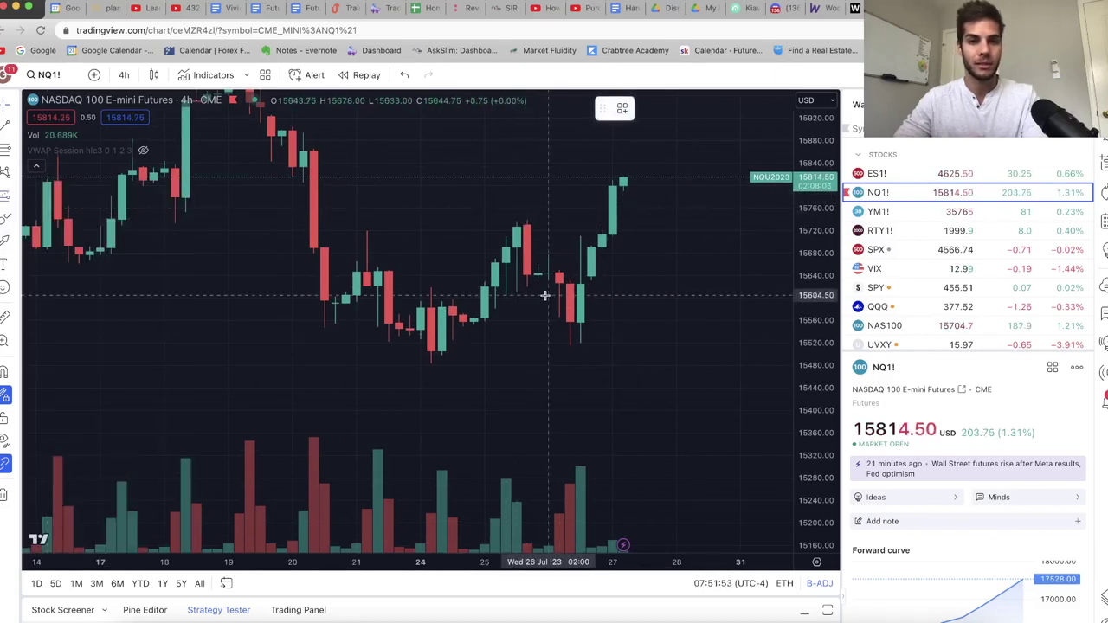
pyautogui.click(579, 284)
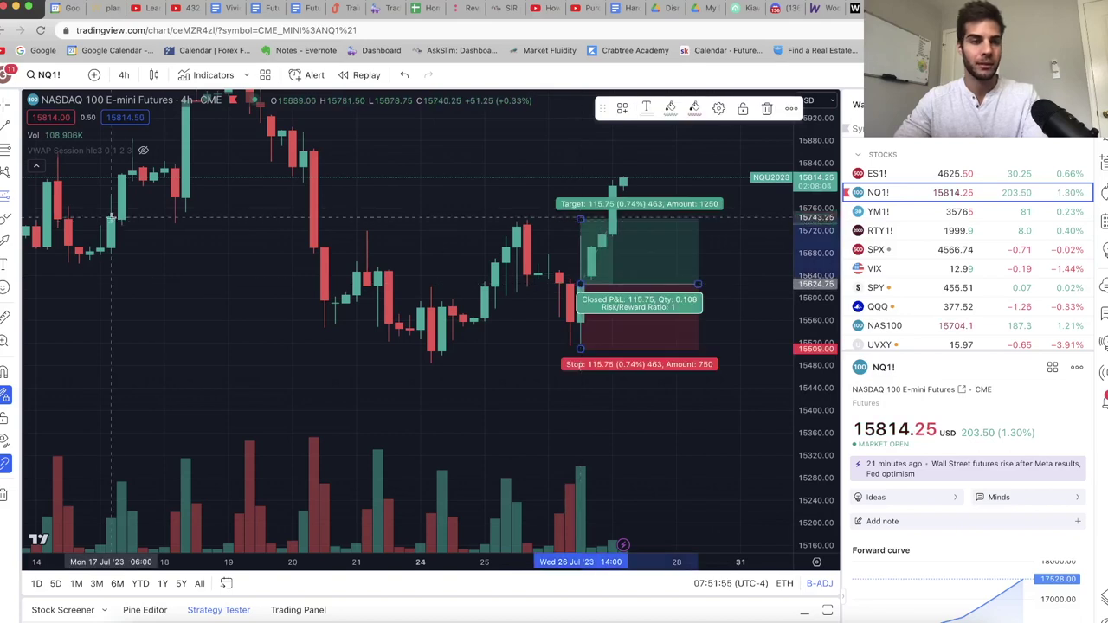
pyautogui.click(12, 109)
pyautogui.click(52, 106)
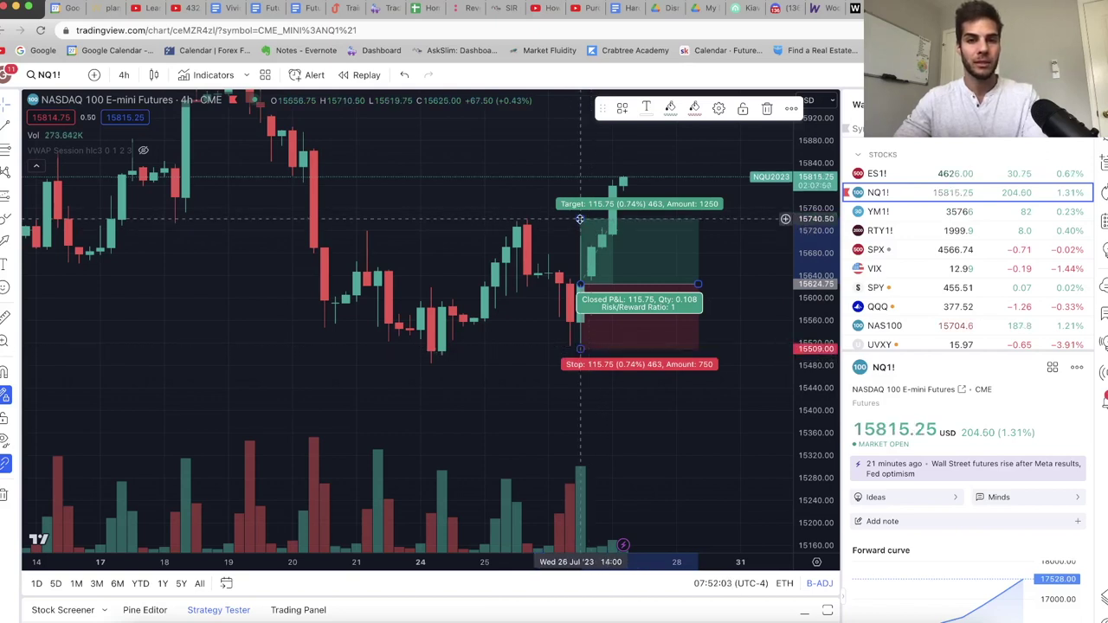
pyautogui.click(522, 302)
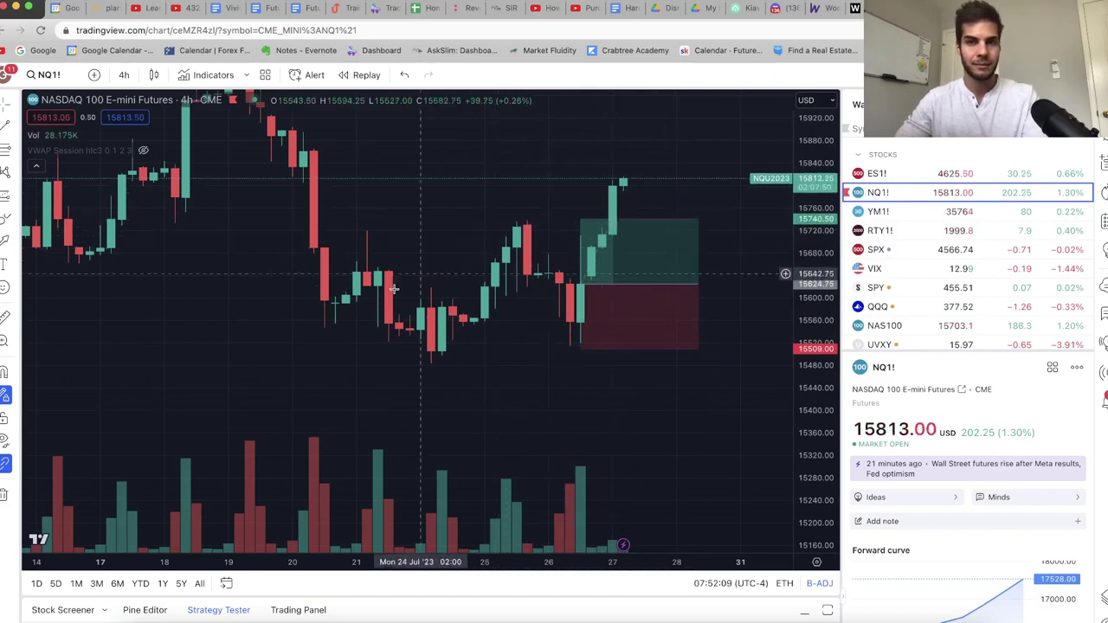
# - Delete the long position drawing from the 4-hour chart
pyautogui.moveTo(472, 268); pyautogui.dragTo(492, 307)
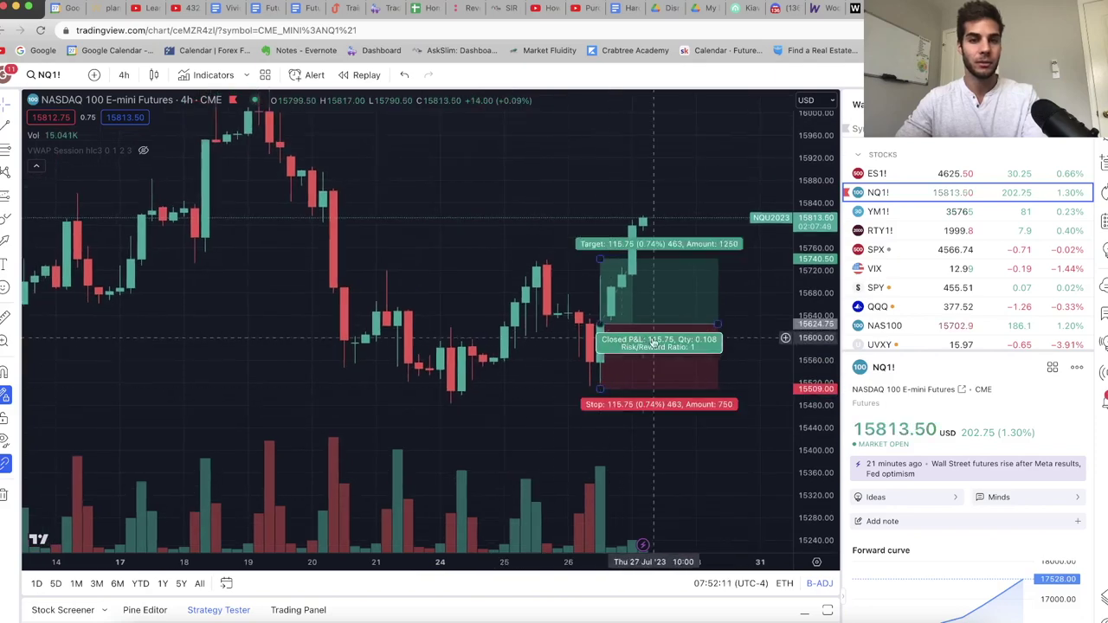
pyautogui.click(7, 104)
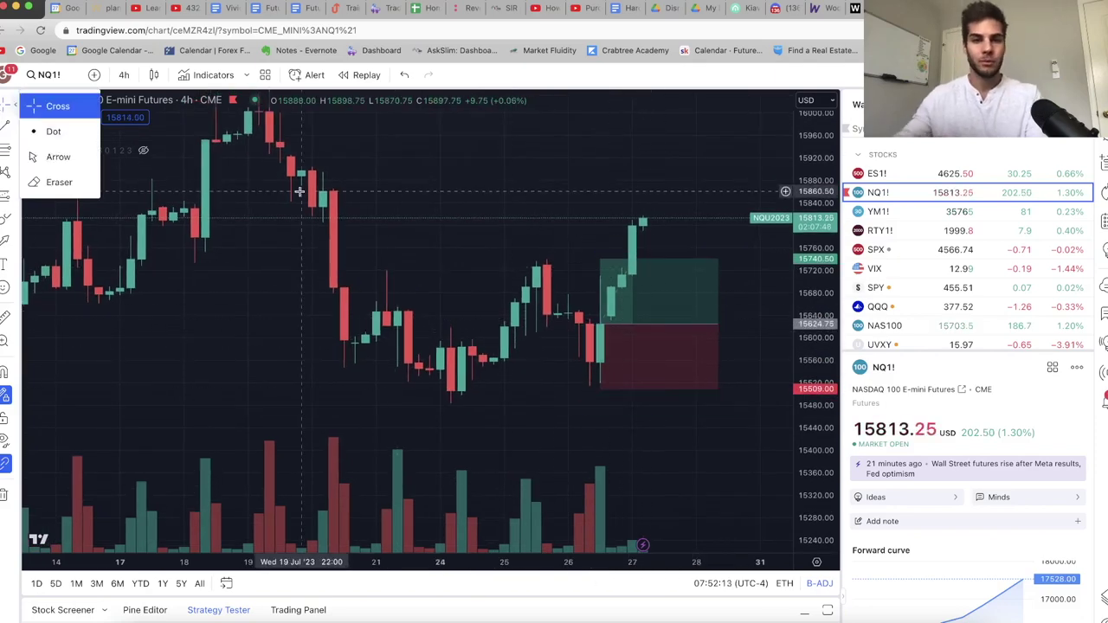
pyautogui.click(654, 359)
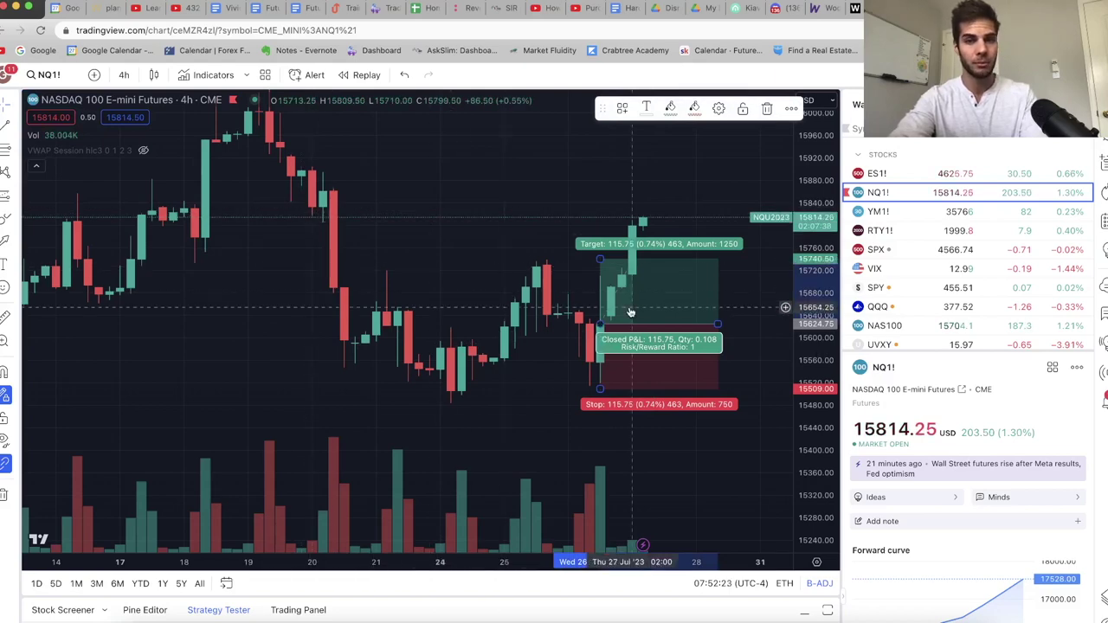
pyautogui.press('Delete')
# - Place a short position on the latest candle, 27 July 06:00, with its entry at about 15815.00
pyautogui.moveTo(806, 264); pyautogui.dragTo(806, 329)
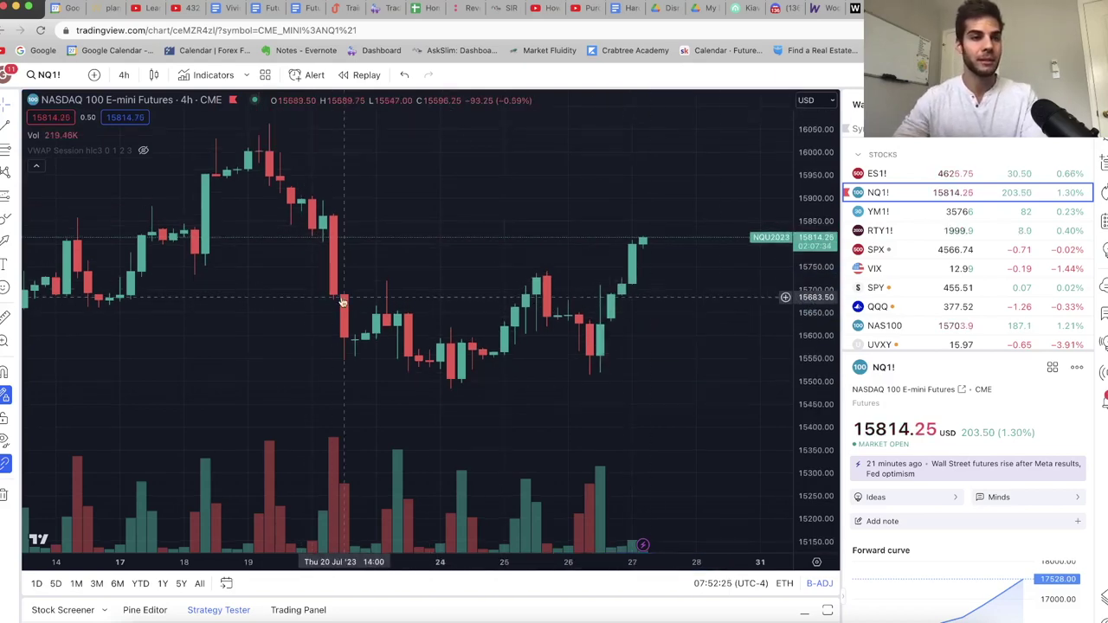
pyautogui.click(12, 216)
pyautogui.click(45, 239)
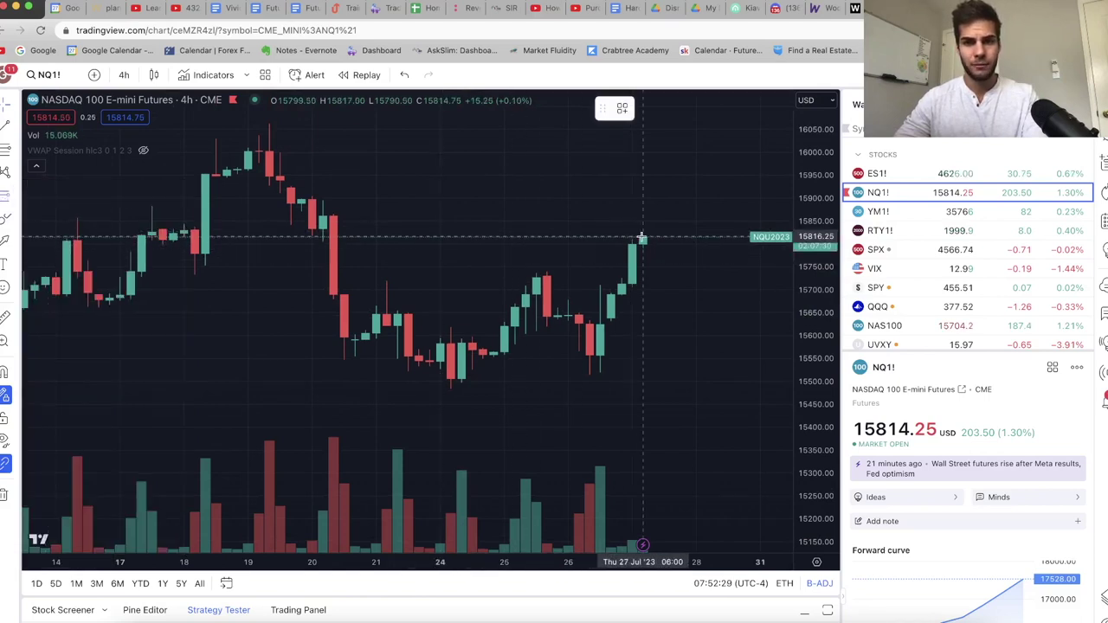
pyautogui.click(642, 237)
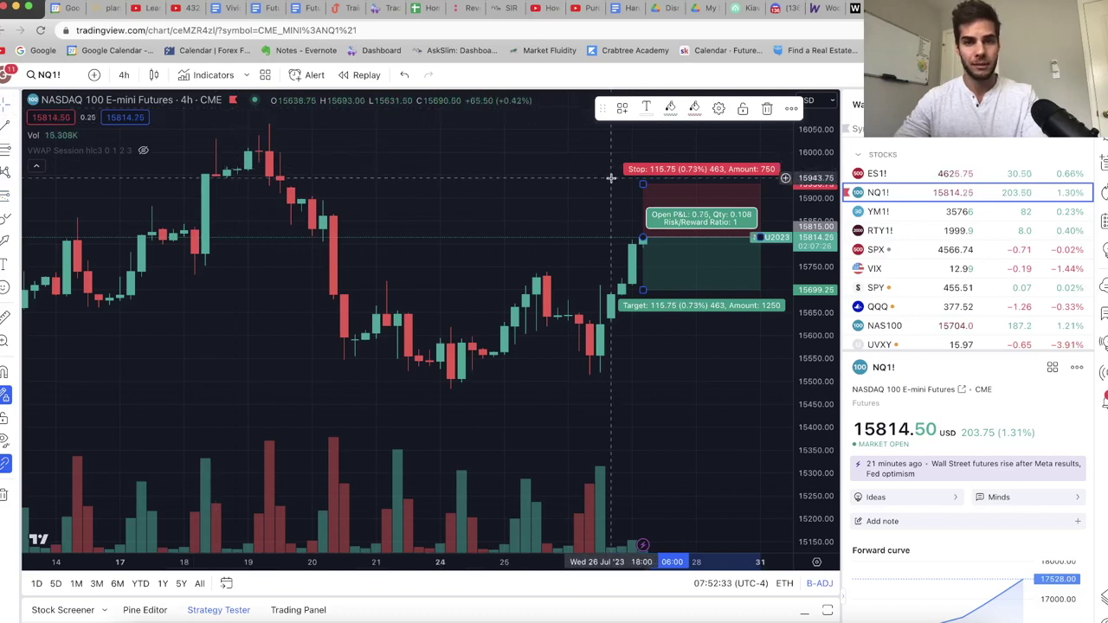
# - Extend the short position's stop to about 16062.75, above the July high, and its target to about 15514.75, near the recent low
pyautogui.moveTo(642, 186); pyautogui.dragTo(639, 126)
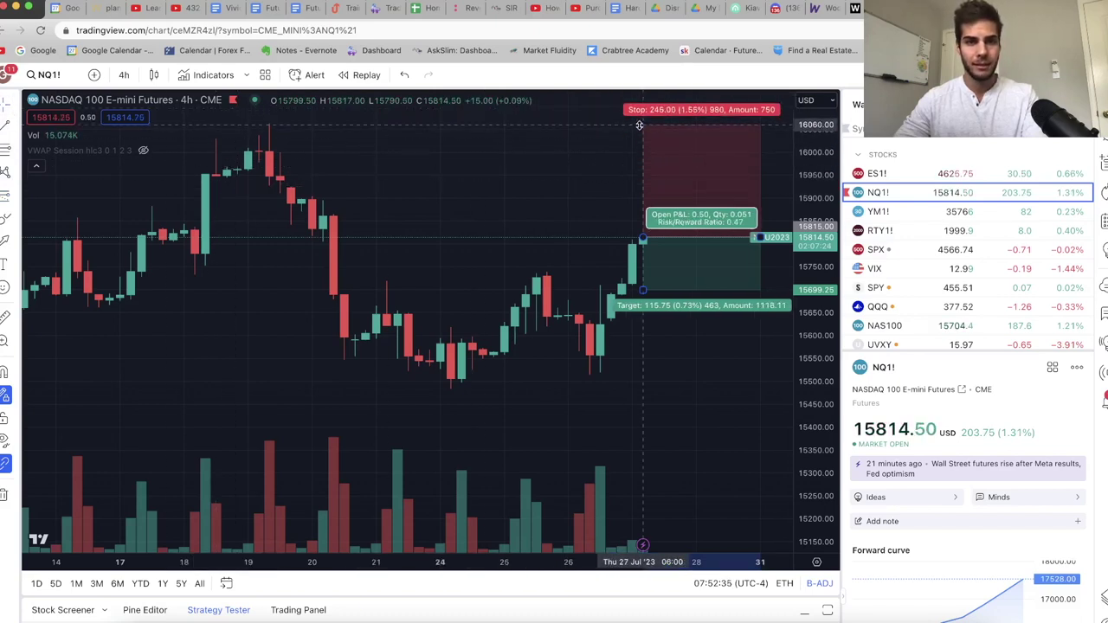
pyautogui.moveTo(643, 288); pyautogui.dragTo(649, 376)
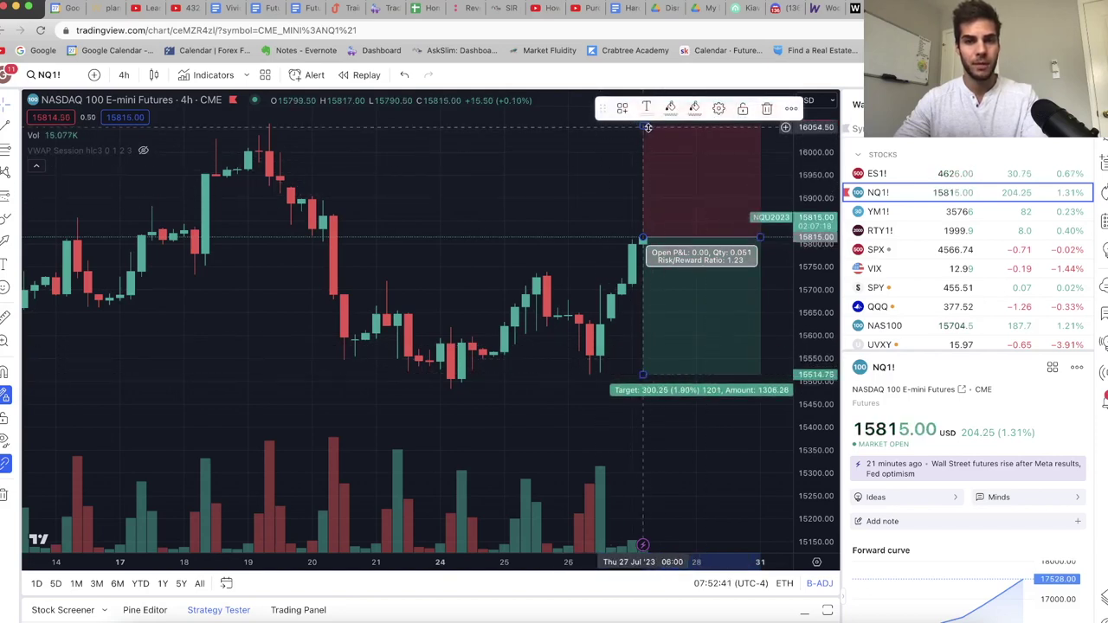
pyautogui.moveTo(642, 125); pyautogui.dragTo(644, 123)
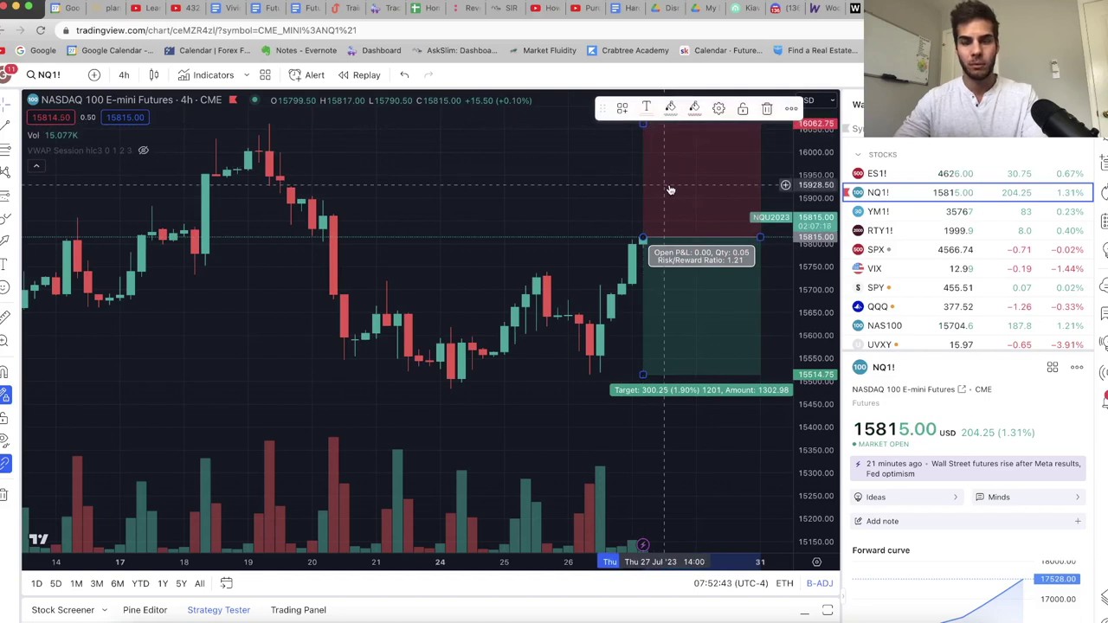
pyautogui.click(569, 404)
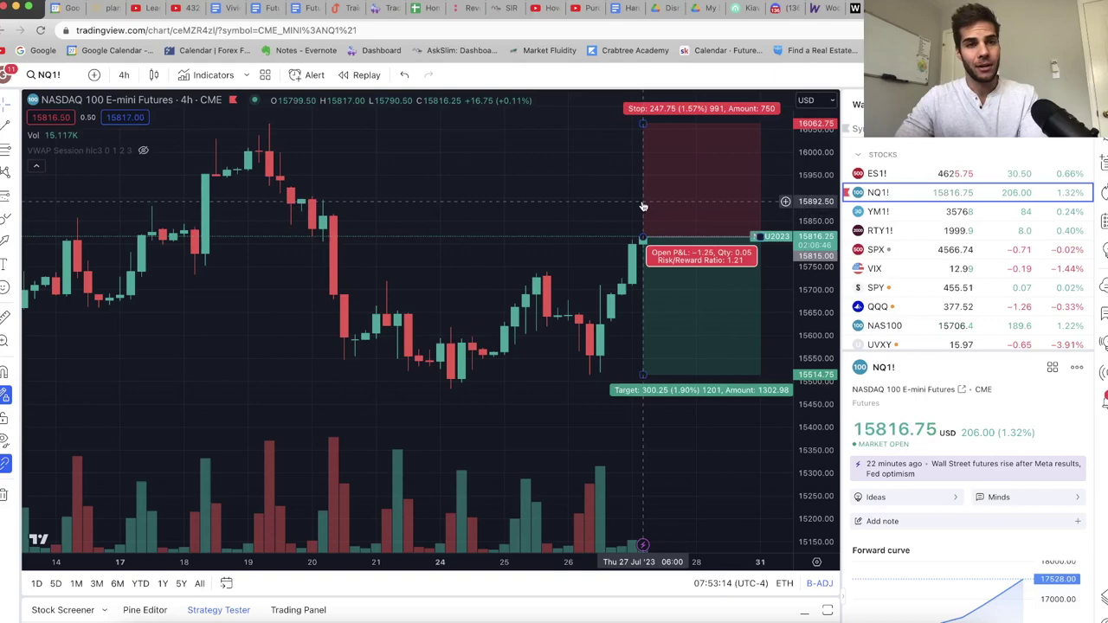
# - Draw a Fibonacci retracement on the 4-hour chart from the high at about 16061.25 to the low at about 15484.25, and delete it
pyautogui.click(4, 139)
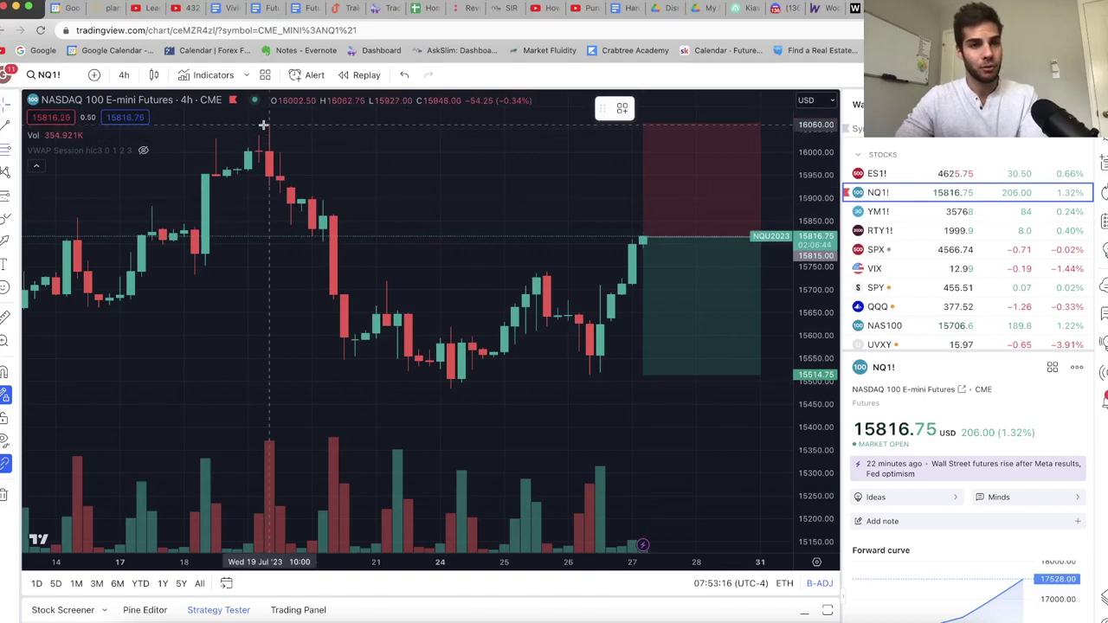
pyautogui.click(260, 126)
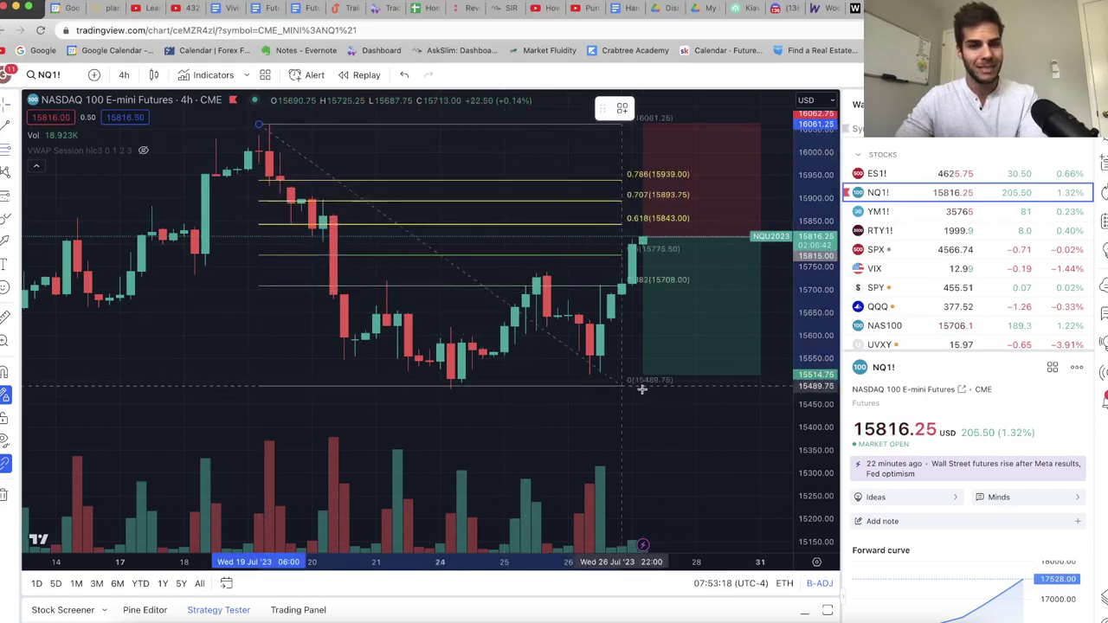
pyautogui.click(675, 389)
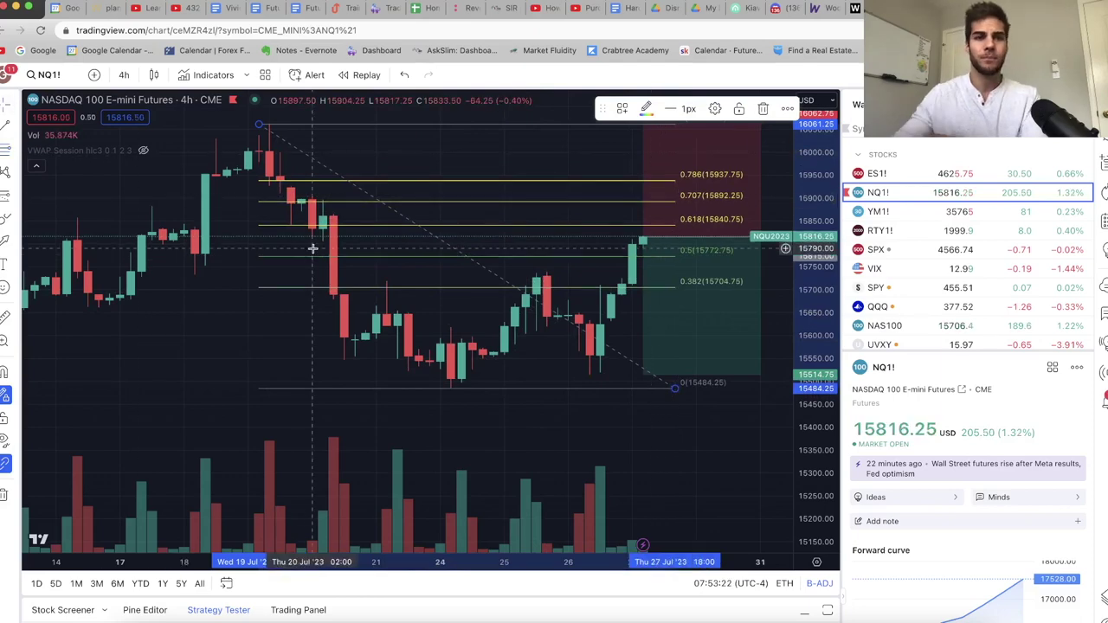
pyautogui.press('Delete')
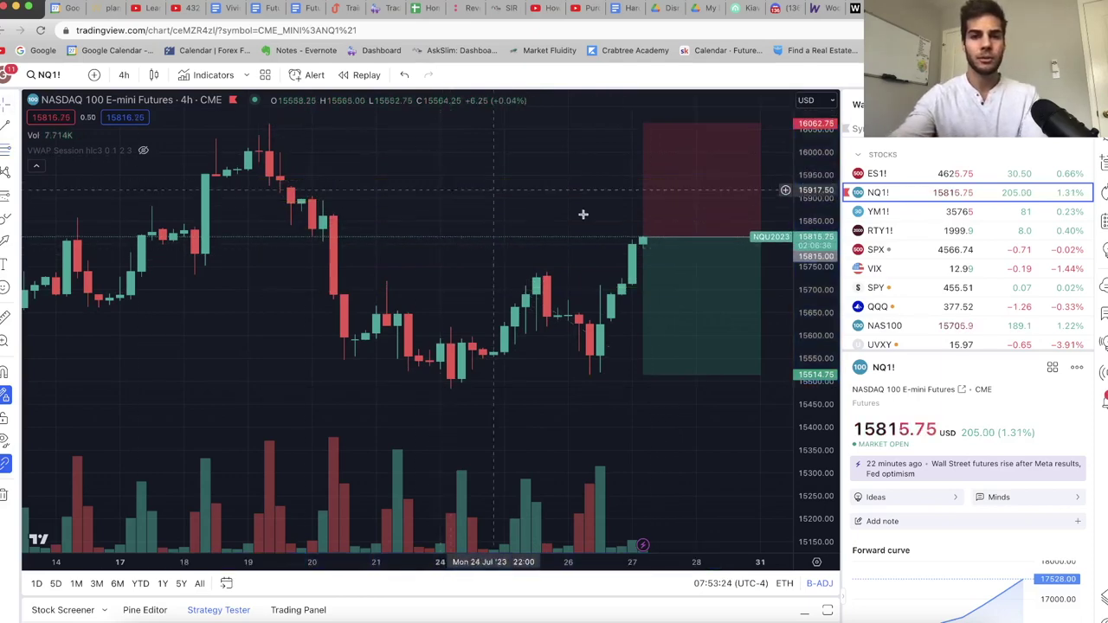
# - Move the short position's entry up to about 15898.00, with its stop at about 16077.50 and its target at about 15518.50
pyautogui.moveTo(675, 242); pyautogui.dragTo(677, 199)
pyautogui.moveTo(643, 126); pyautogui.dragTo(645, 179)
pyautogui.moveTo(644, 334); pyautogui.dragTo(645, 359)
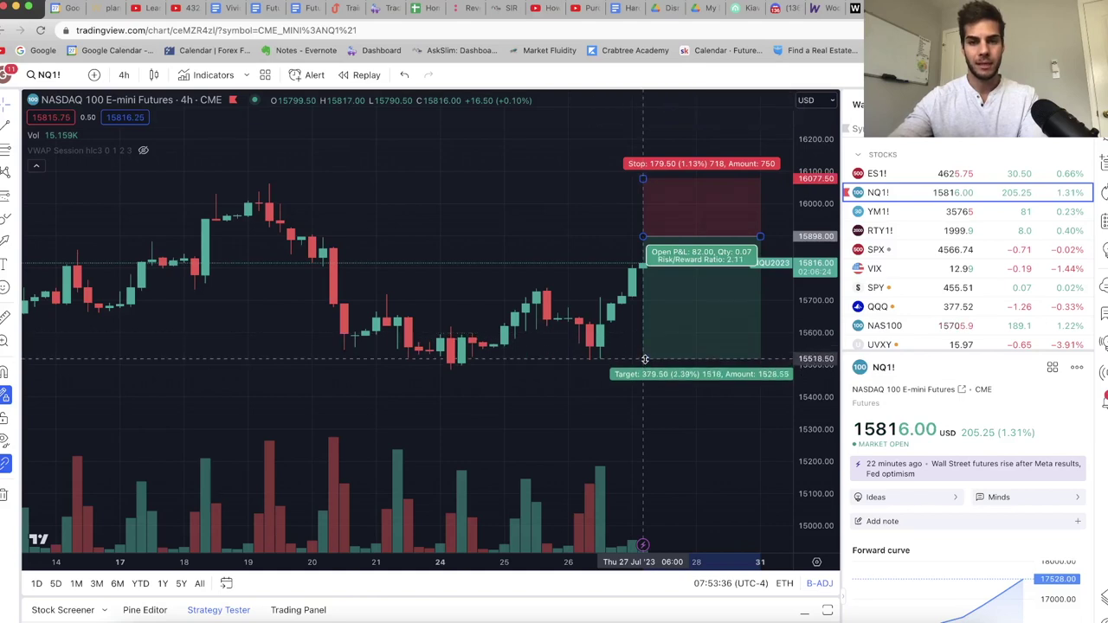
pyautogui.click(587, 399)
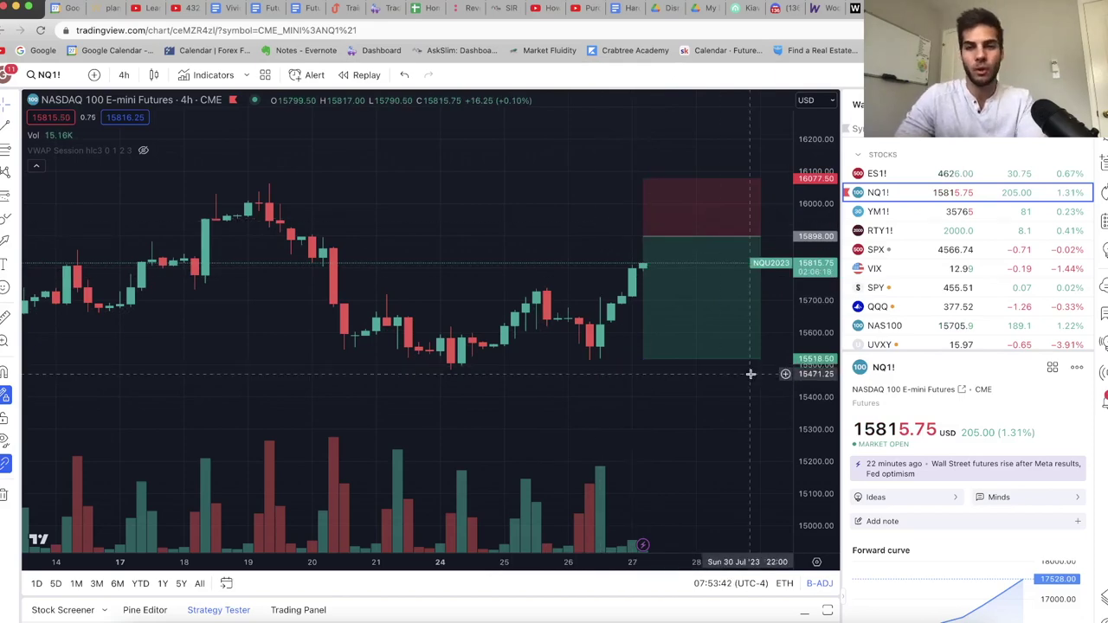
pyautogui.moveTo(810, 269); pyautogui.dragTo(809, 225)
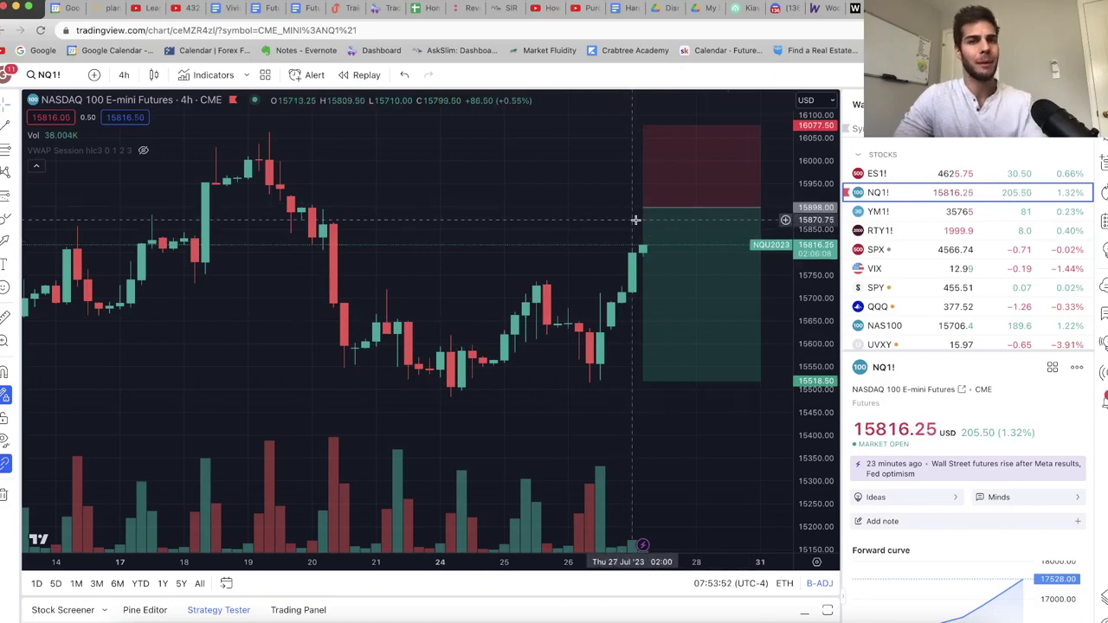
# - Switch to the S&P 500 E-mini futures chart (ES1!) and set it to the weekly timeframe, showing history back to 2021
pyautogui.press('Up')
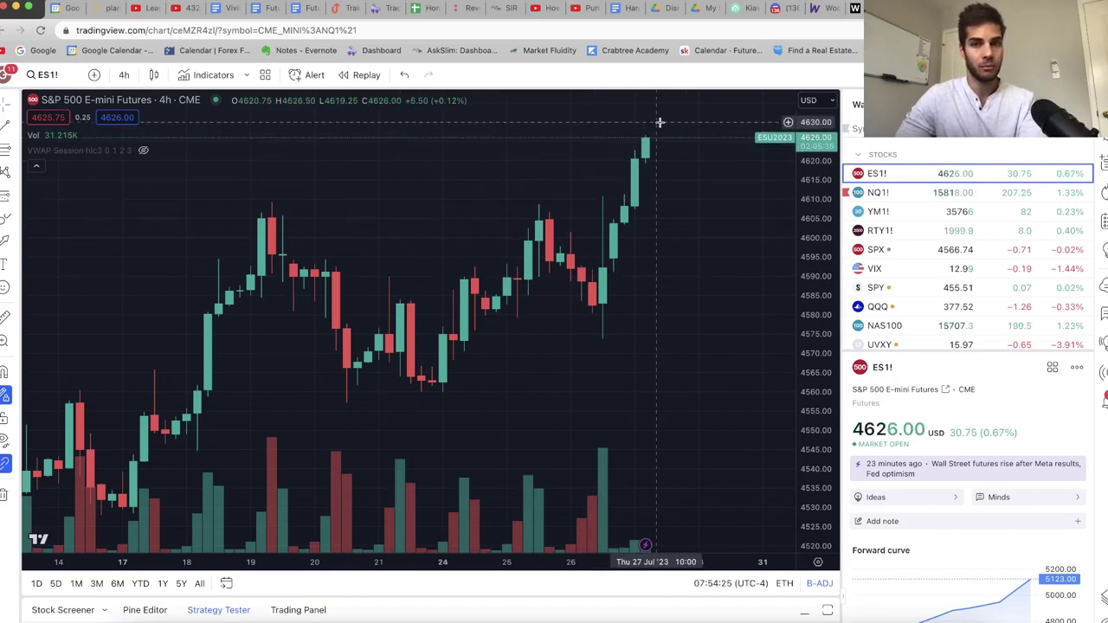
pyautogui.moveTo(817, 217); pyautogui.dragTo(818, 344)
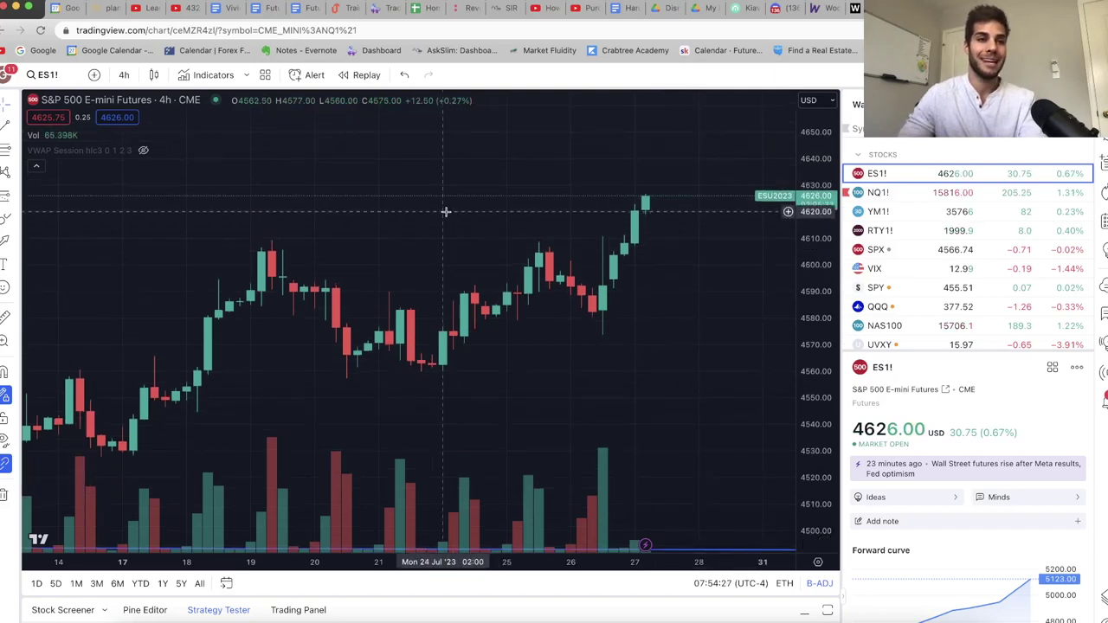
pyautogui.click(124, 74)
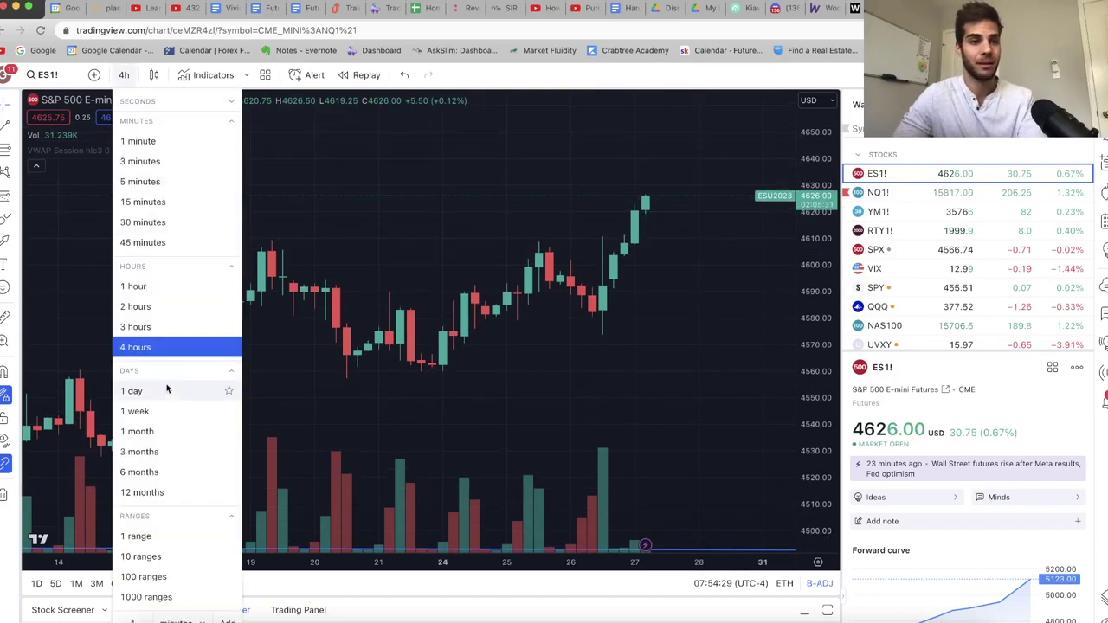
pyautogui.click(136, 412)
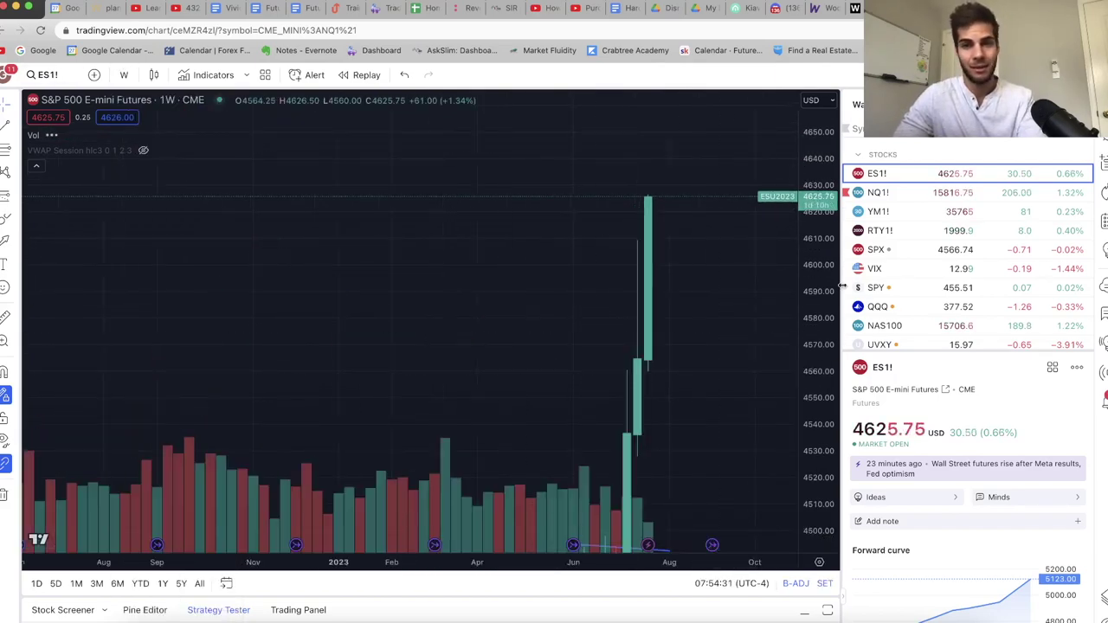
pyautogui.moveTo(457, 562); pyautogui.dragTo(625, 561)
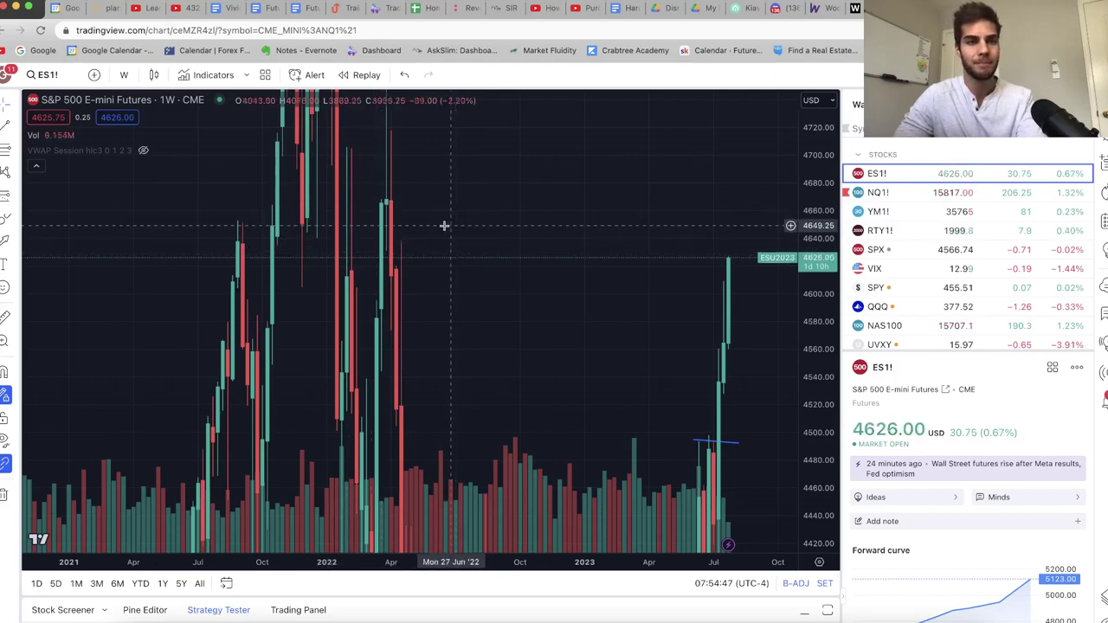
pyautogui.click(14, 159)
pyautogui.click(15, 199)
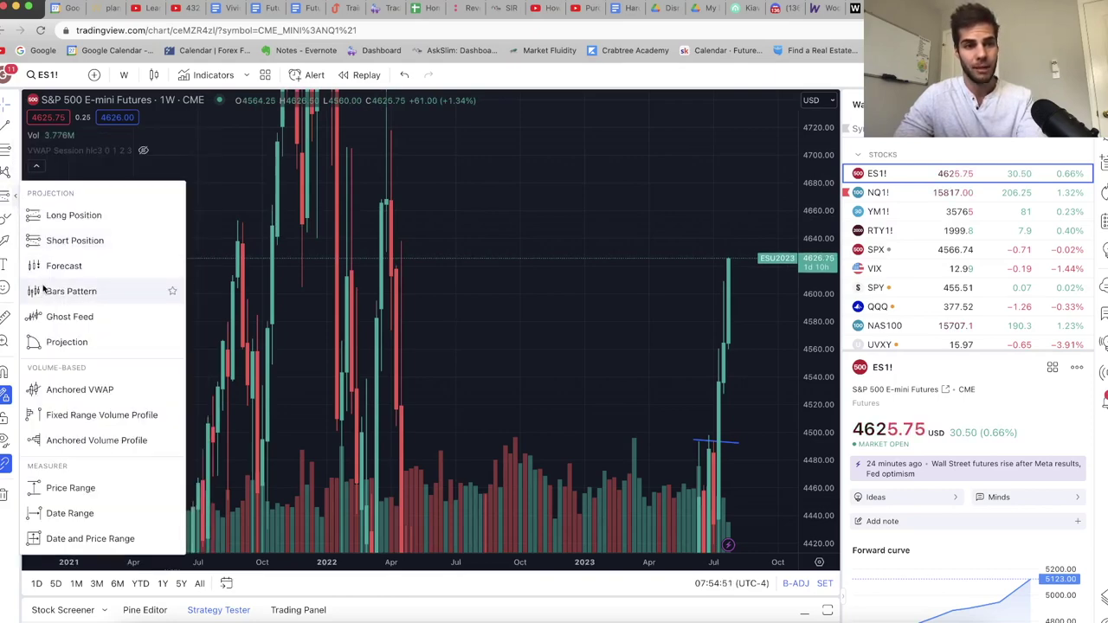
pyautogui.click(14, 249)
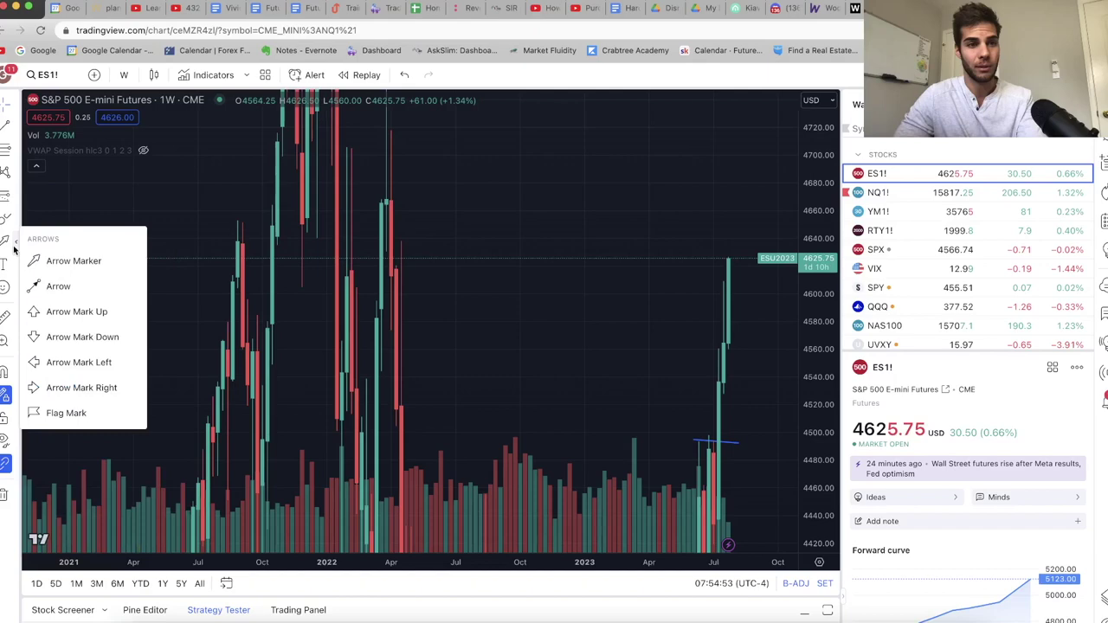
pyautogui.click(14, 197)
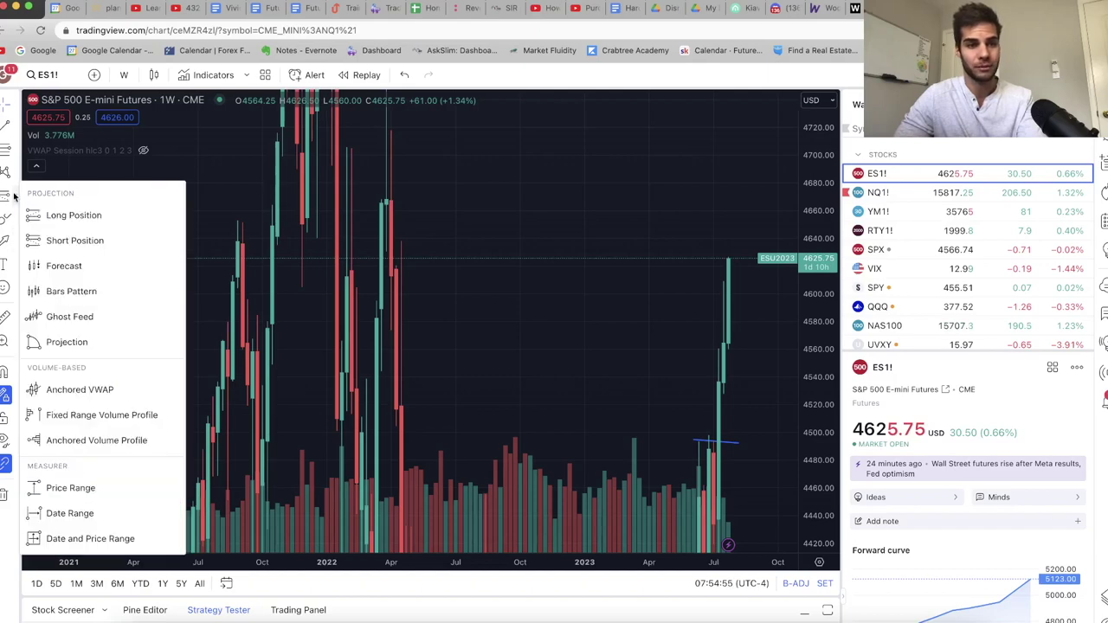
pyautogui.click(13, 172)
pyautogui.click(15, 105)
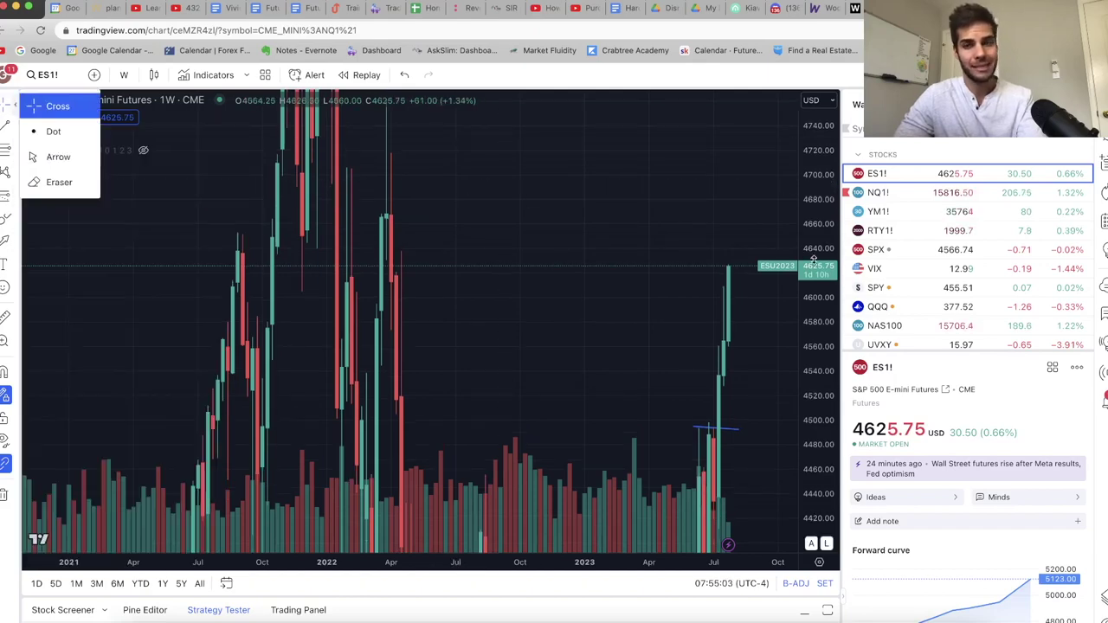
pyautogui.click(626, 280)
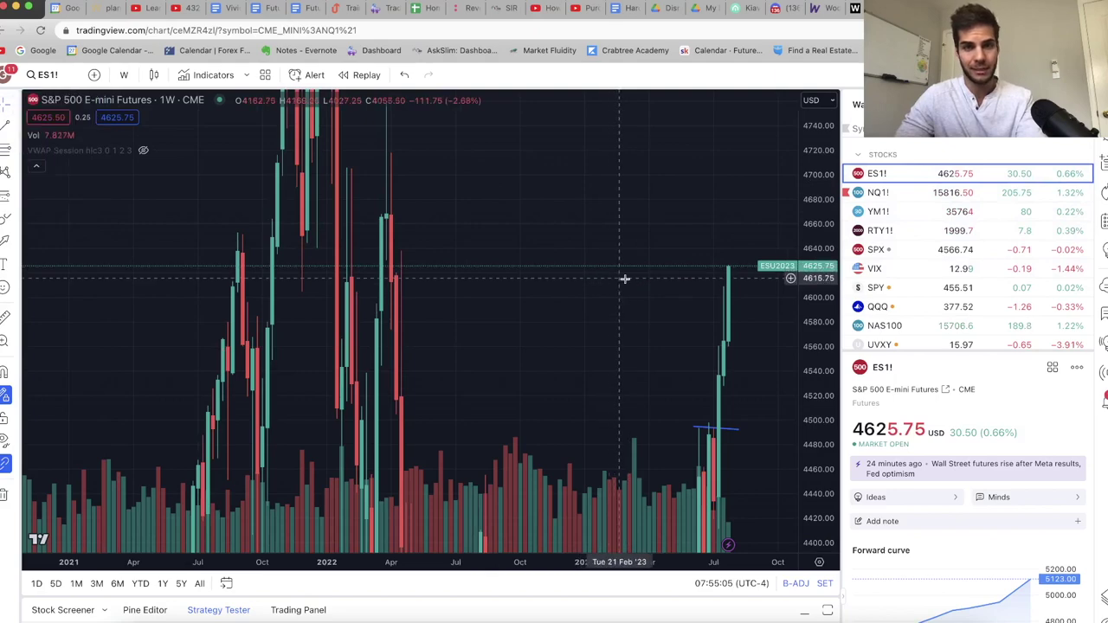
# - Delete the short blue trend line crossing the June–July 2023 candles on the weekly S&P 500 E-mini chart
pyautogui.hscroll(3, 614, 346)
pyautogui.click(602, 424)
pyautogui.press('Delete')
pyautogui.moveTo(579, 406); pyautogui.dragTo(559, 395)
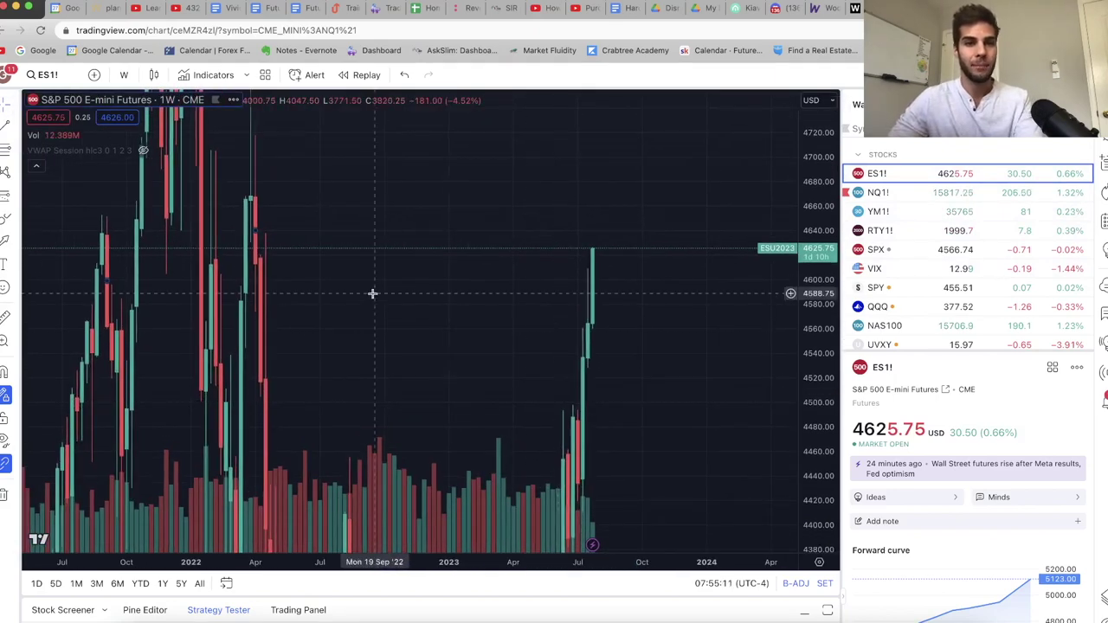
# - Brush a projected path from the latest weekly candle, peaking at about 4655 and falling past about 4540 in October 2023
pyautogui.click(4, 219)
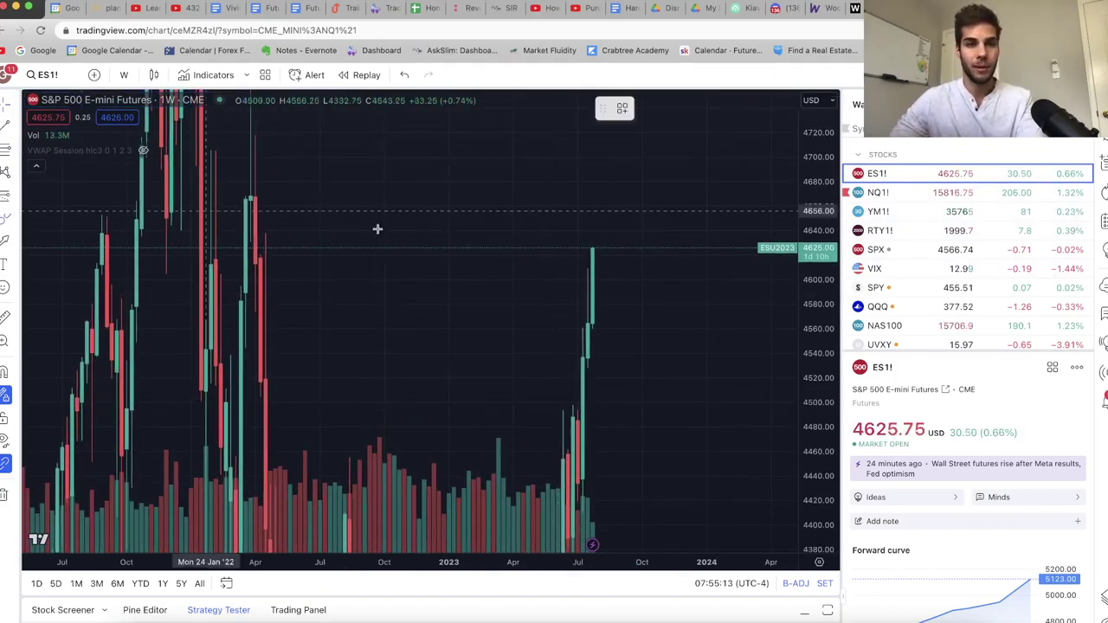
pyautogui.moveTo(591, 247)
pyautogui.mouseDown()
pyautogui.moveTo(633, 222)
pyautogui.moveTo(645, 346)
pyautogui.mouseUp()
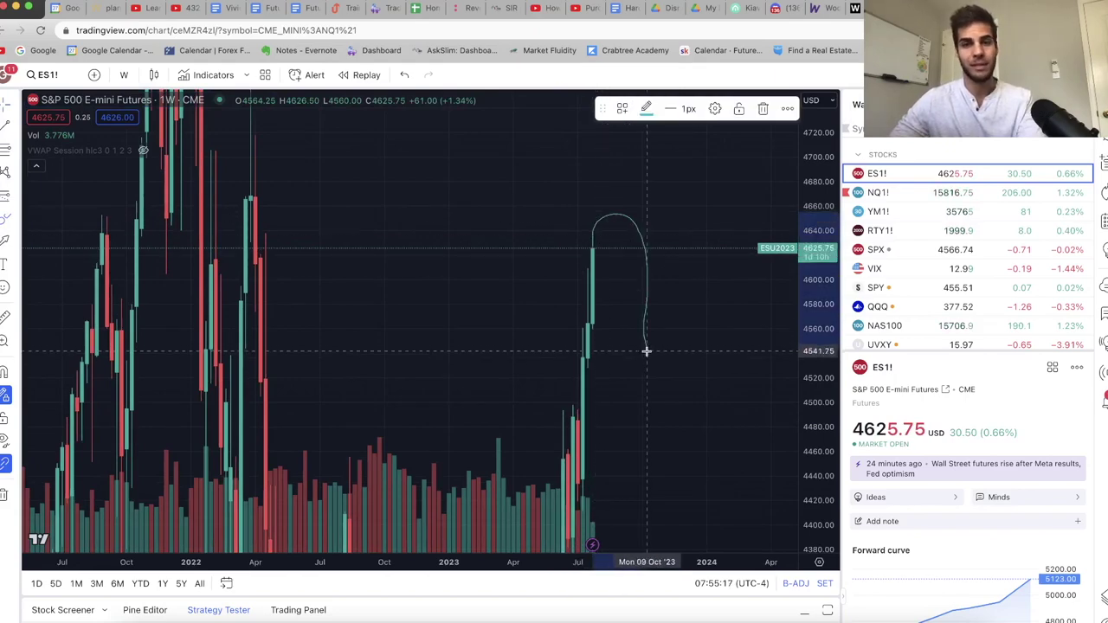
pyautogui.moveTo(647, 352); pyautogui.dragTo(684, 419)
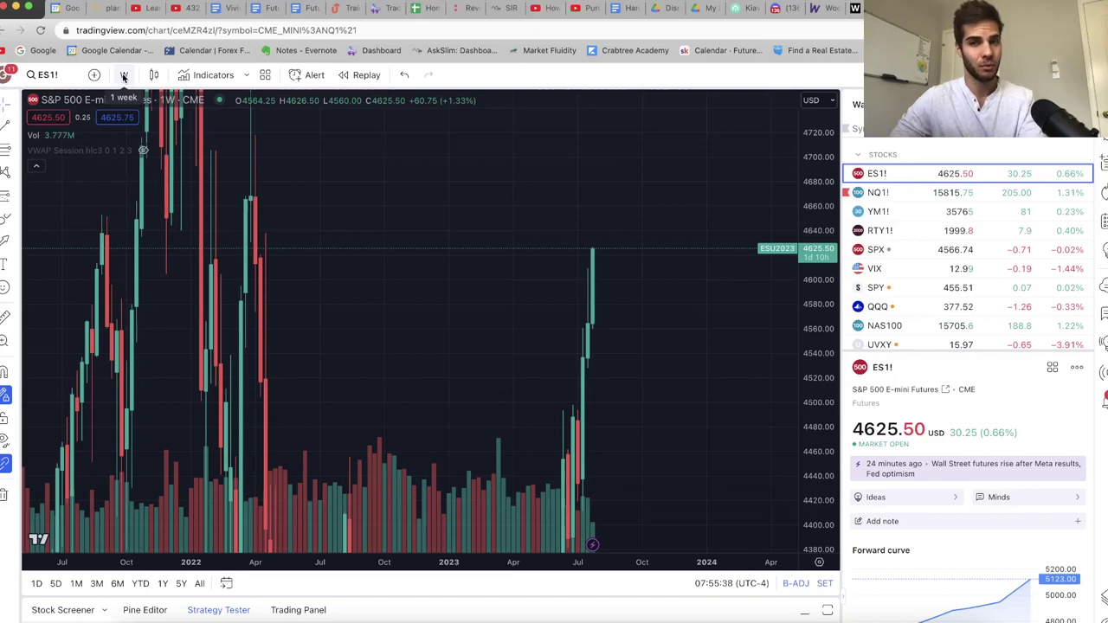
# - Switch the S&P 500 E-mini chart to the daily timeframe and examine the rally against the 50-period moving average
pyautogui.click(124, 76)
pyautogui.click(208, 381)
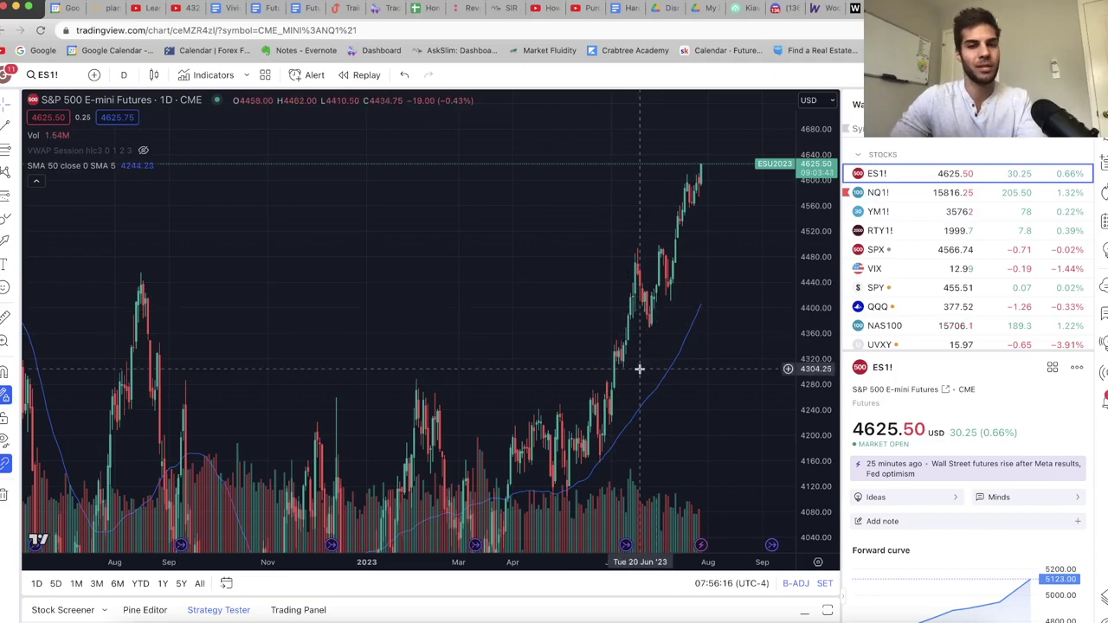
pyautogui.moveTo(639, 367); pyautogui.dragTo(603, 372)
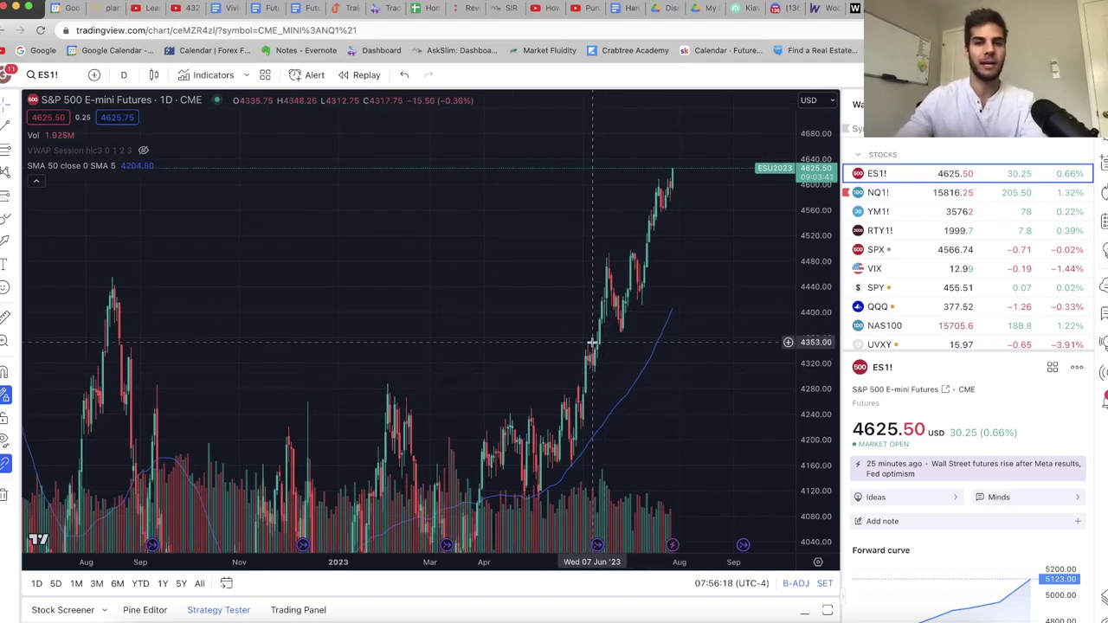
pyautogui.scroll(-5, 519, 303)
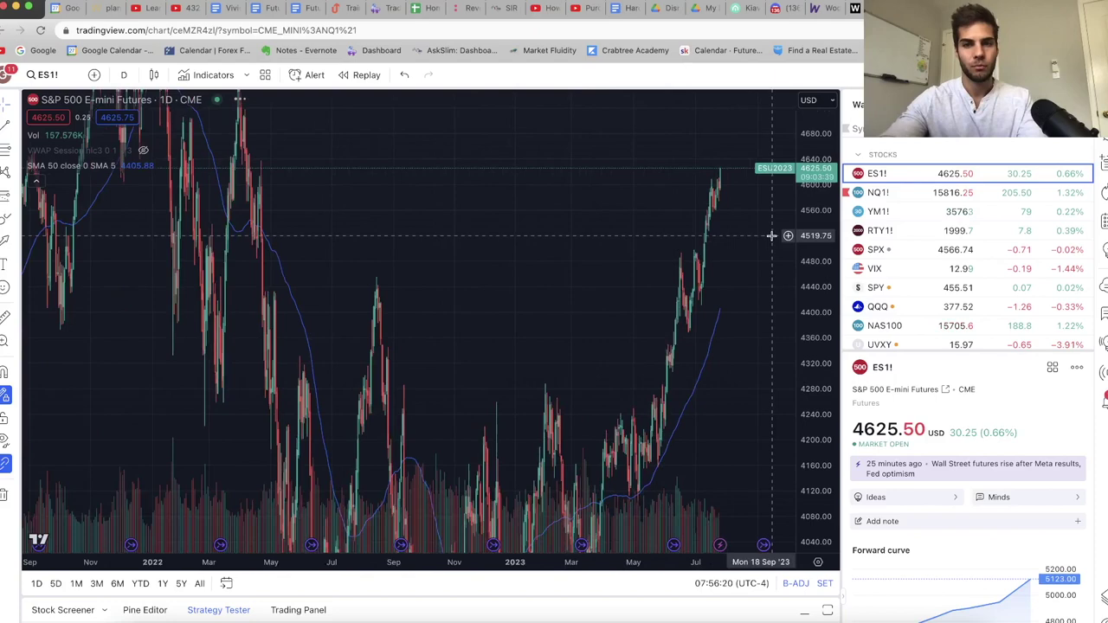
pyautogui.hscroll(5, 641, 217)
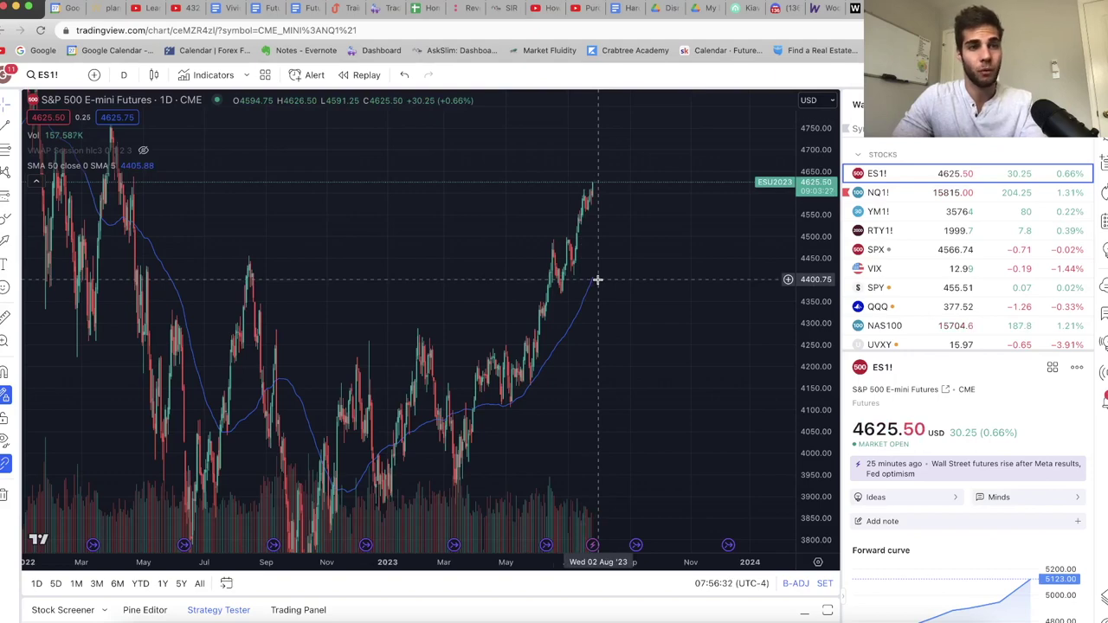
pyautogui.scroll(3, 591, 285)
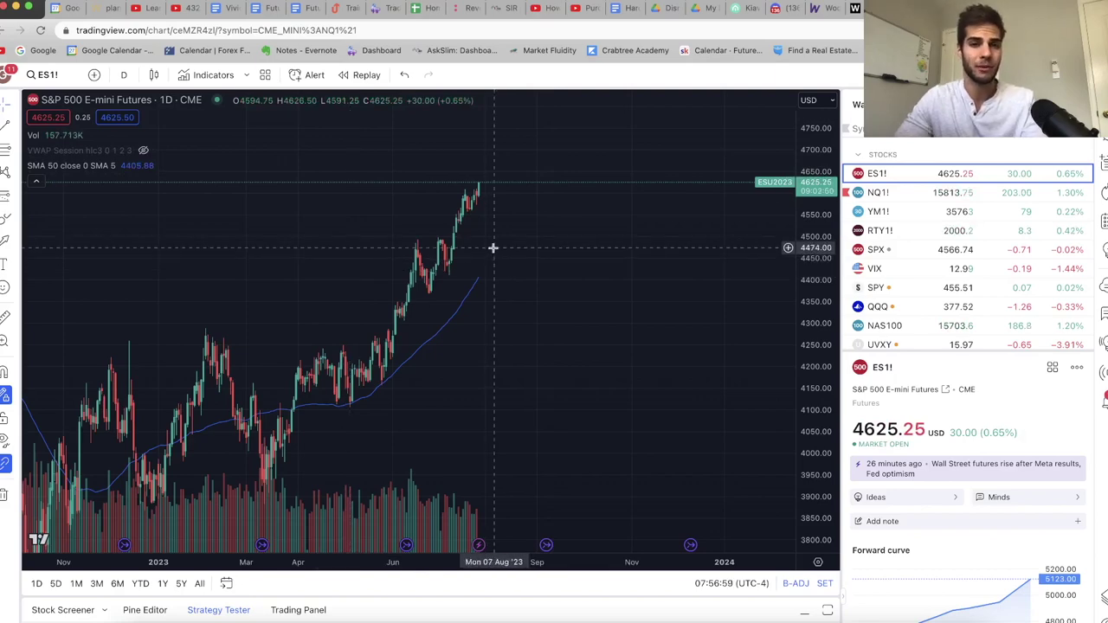
pyautogui.moveTo(492, 248); pyautogui.dragTo(529, 217)
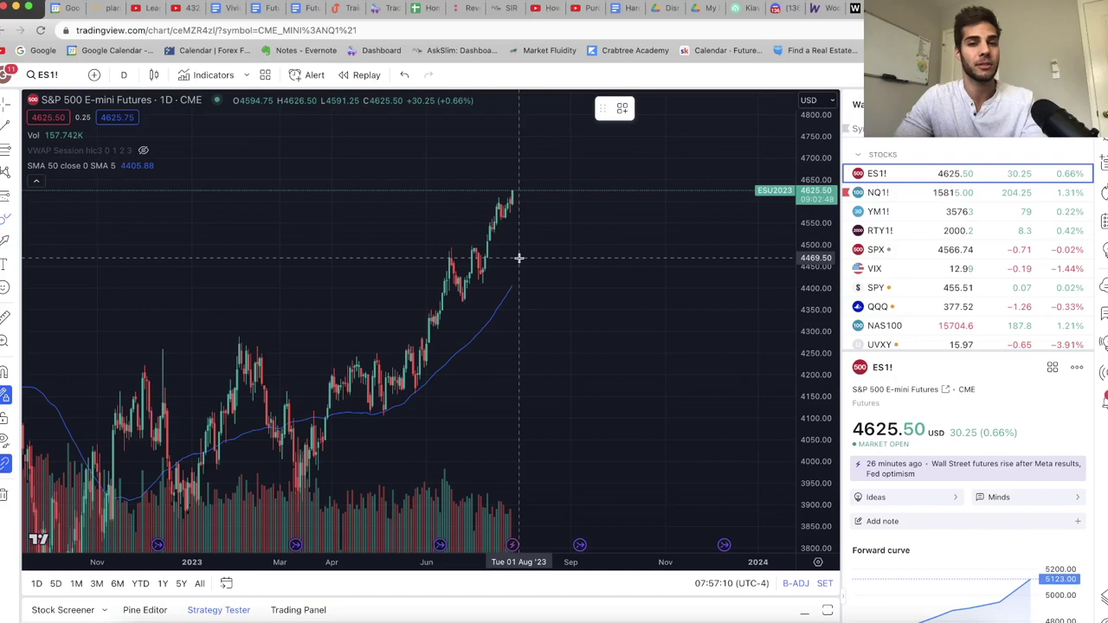
# - Brush a projected pullback from the latest daily candle, peaking near 4650 and falling to about 4450, plus a rising stroke from the moving average's end
pyautogui.click(513, 193)
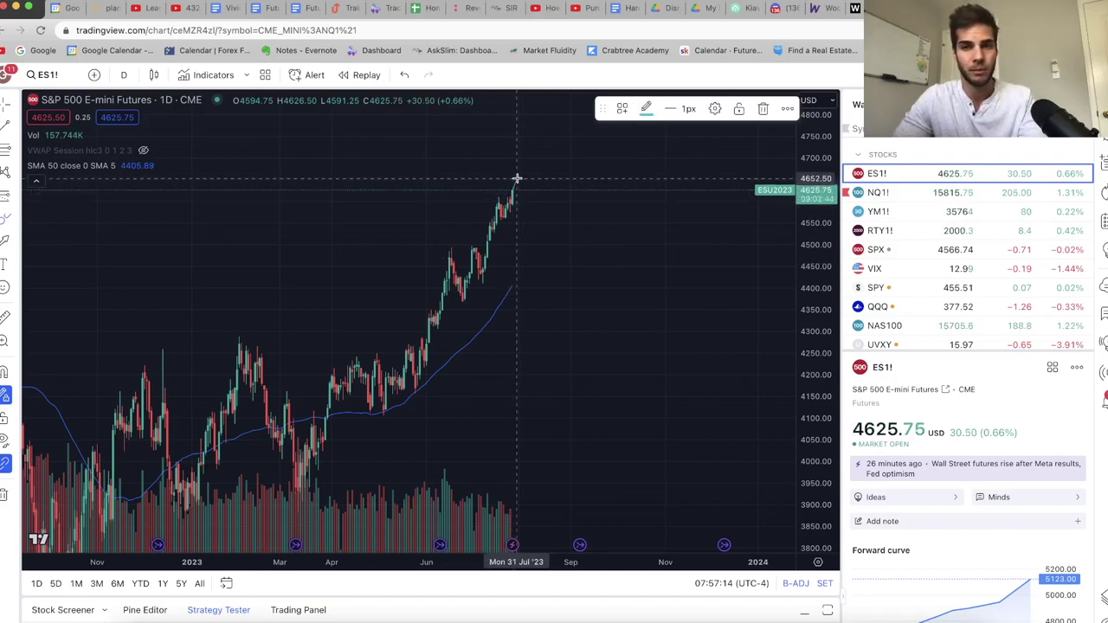
pyautogui.moveTo(530, 187)
pyautogui.mouseDown()
pyautogui.moveTo(545, 188)
pyautogui.moveTo(579, 265)
pyautogui.mouseUp()
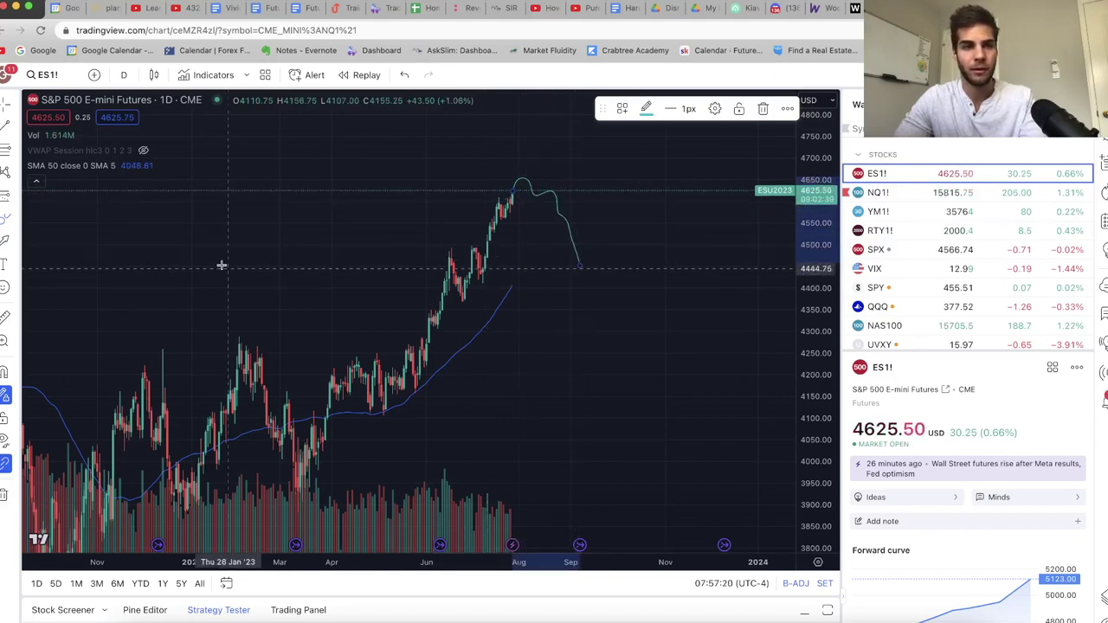
pyautogui.moveTo(508, 288); pyautogui.dragTo(564, 227)
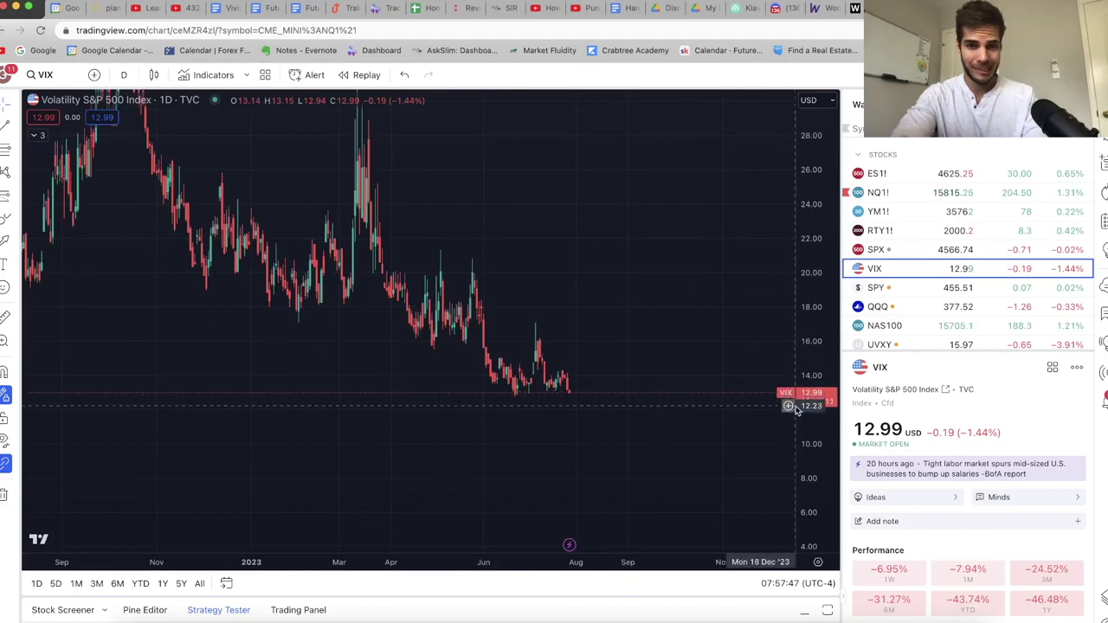
# - Examine the VIX daily chart around its June–July 2023 lows and latest candle
pyautogui.moveTo(795, 411); pyautogui.dragTo(714, 230)
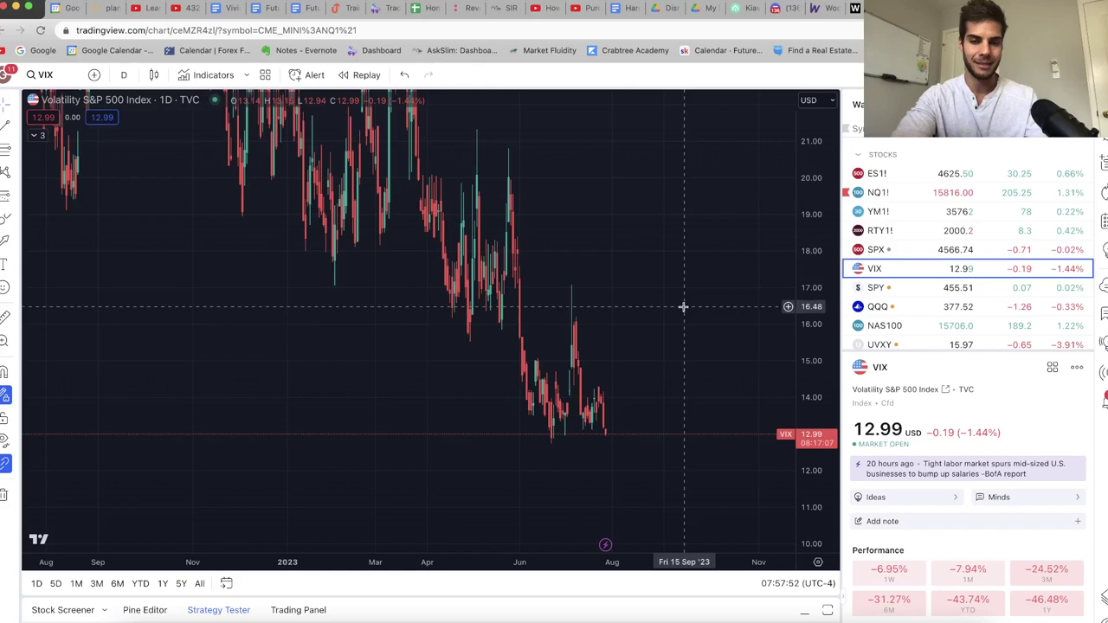
pyautogui.moveTo(683, 294); pyautogui.dragTo(688, 262)
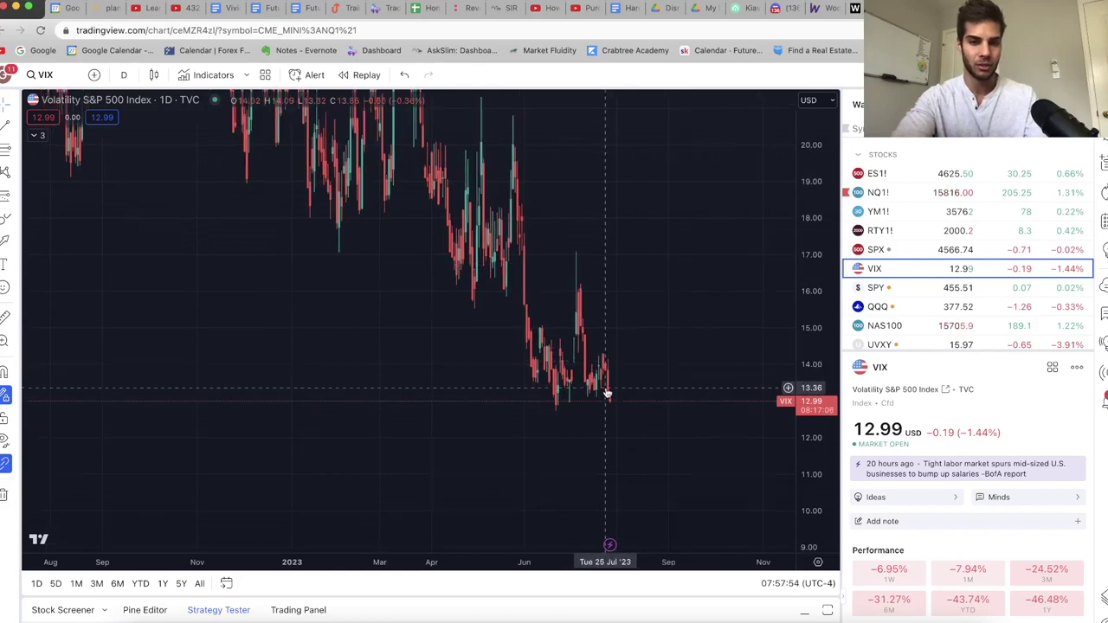
pyautogui.moveTo(786, 404); pyautogui.dragTo(742, 352)
pyautogui.scroll(2, 706, 343)
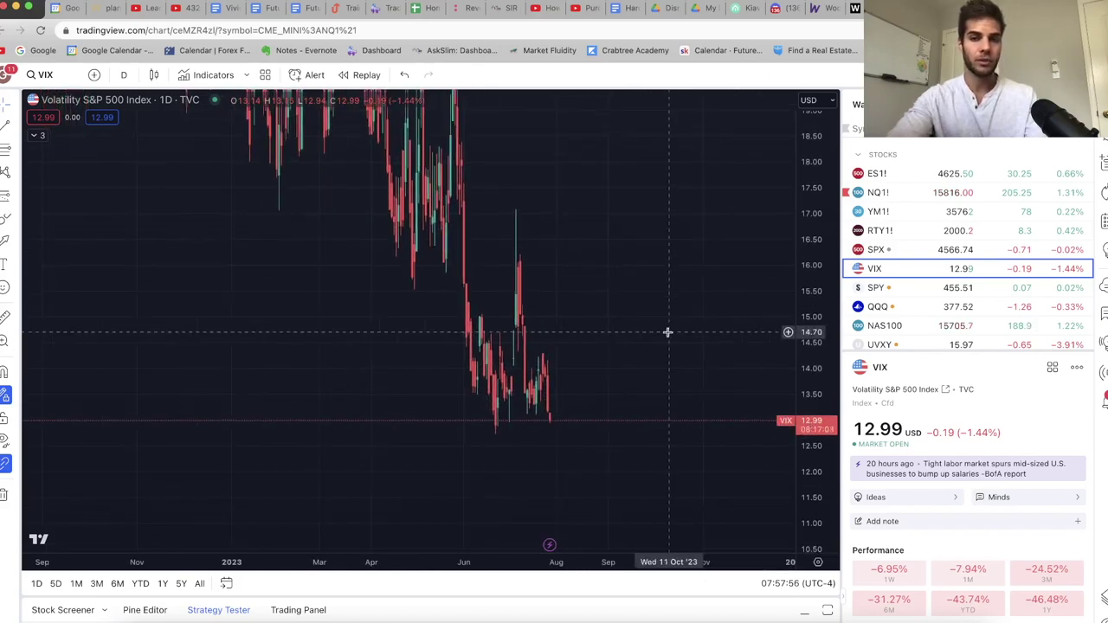
pyautogui.scroll(2, 596, 363)
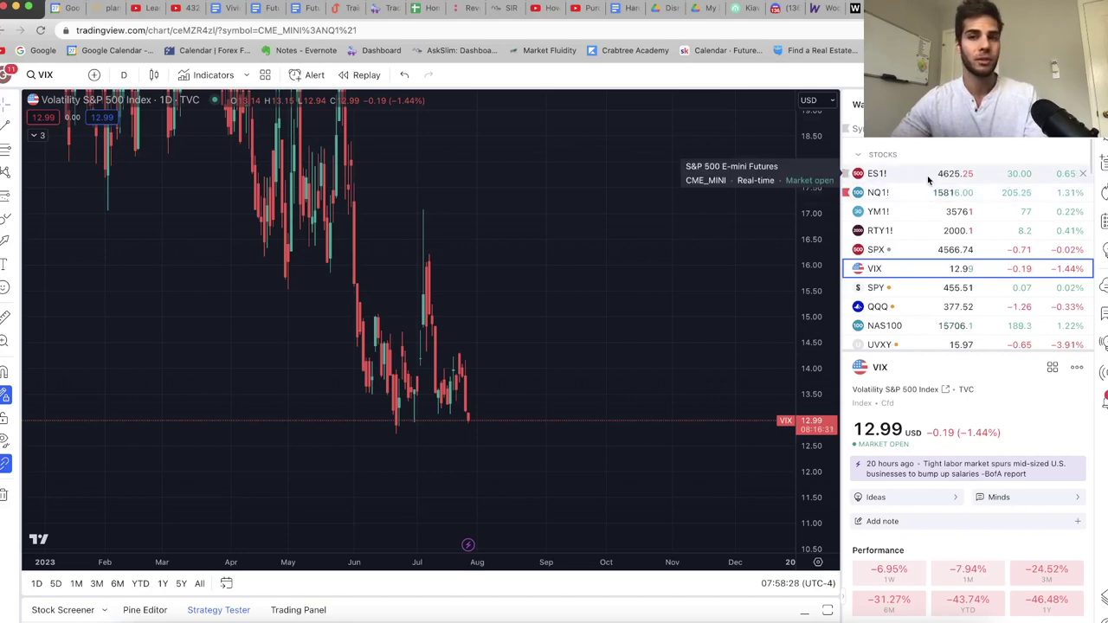
# - Review the daily S&P 500 E-mini chart (ES1!) and switch to the NASDAQ 100 E-mini chart (NQ1!)
pyautogui.click(917, 174)
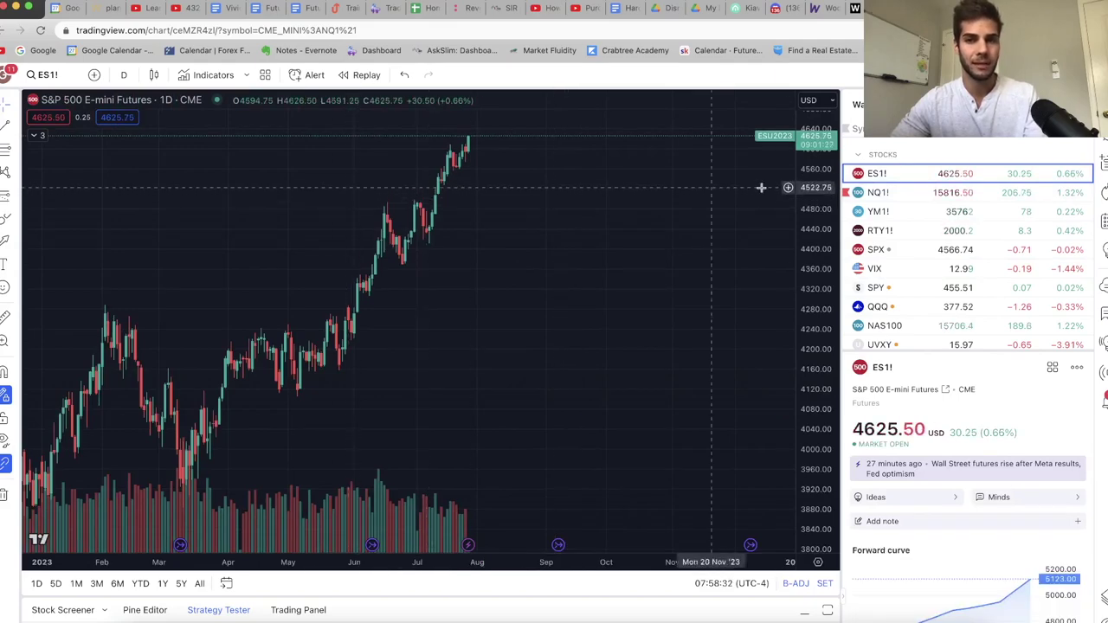
pyautogui.click(892, 192)
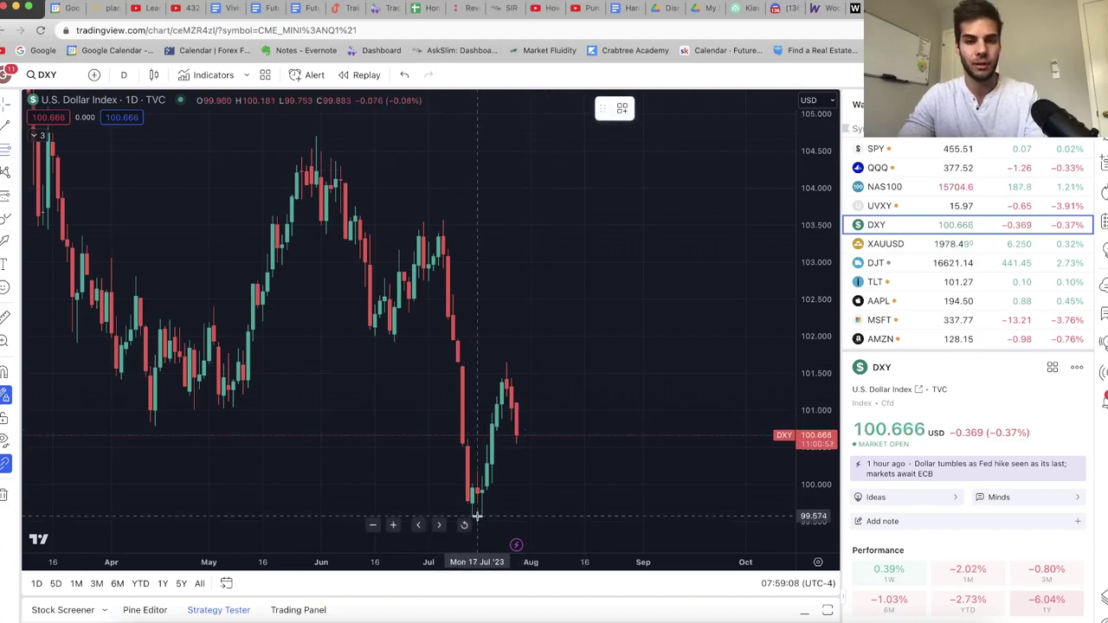
# - Draw a Fibonacci retracement on the daily U.S. Dollar Index chart from the July low at about 99.574 to the high at about 101.653
pyautogui.click(594, 362)
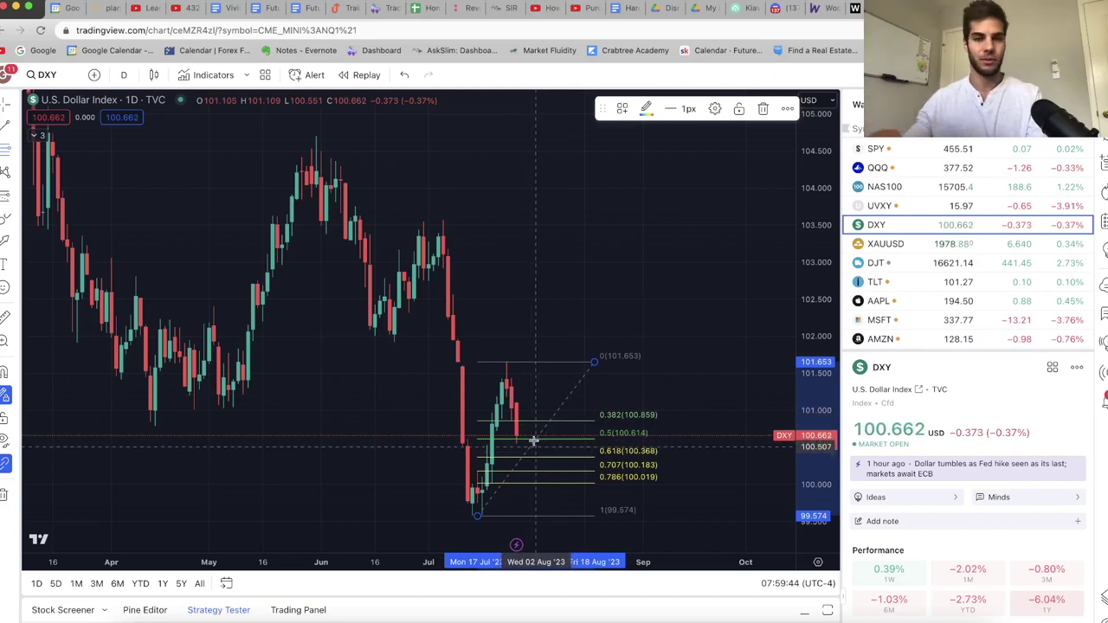
pyautogui.click(546, 358)
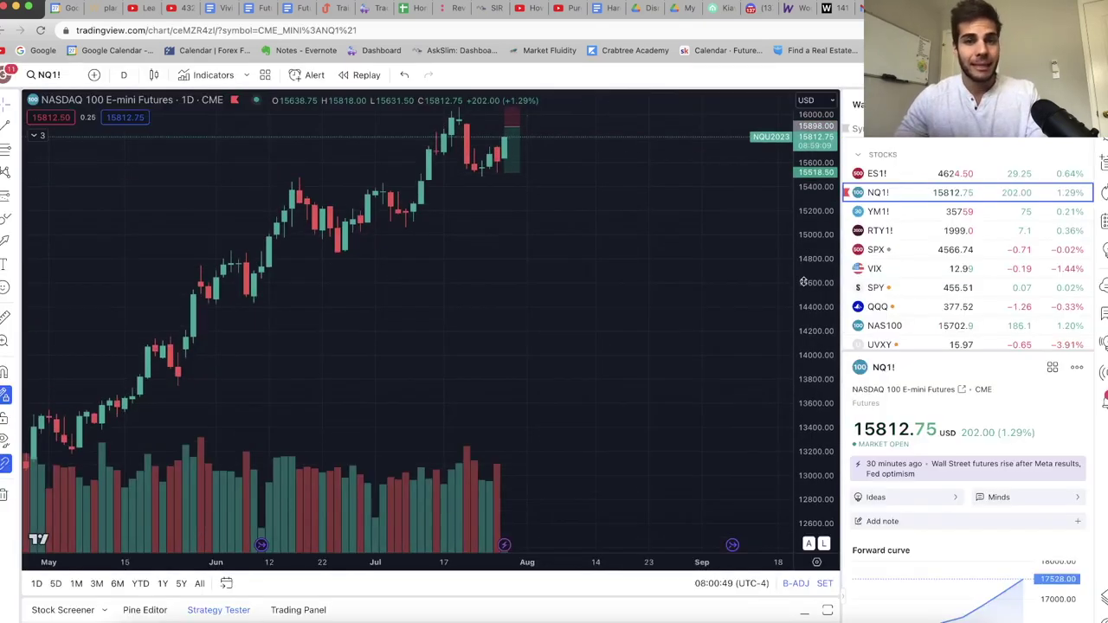
# - Examine the short position against recent price action on the daily NASDAQ 100 E-mini chart
pyautogui.scroll(3, 752, 355)
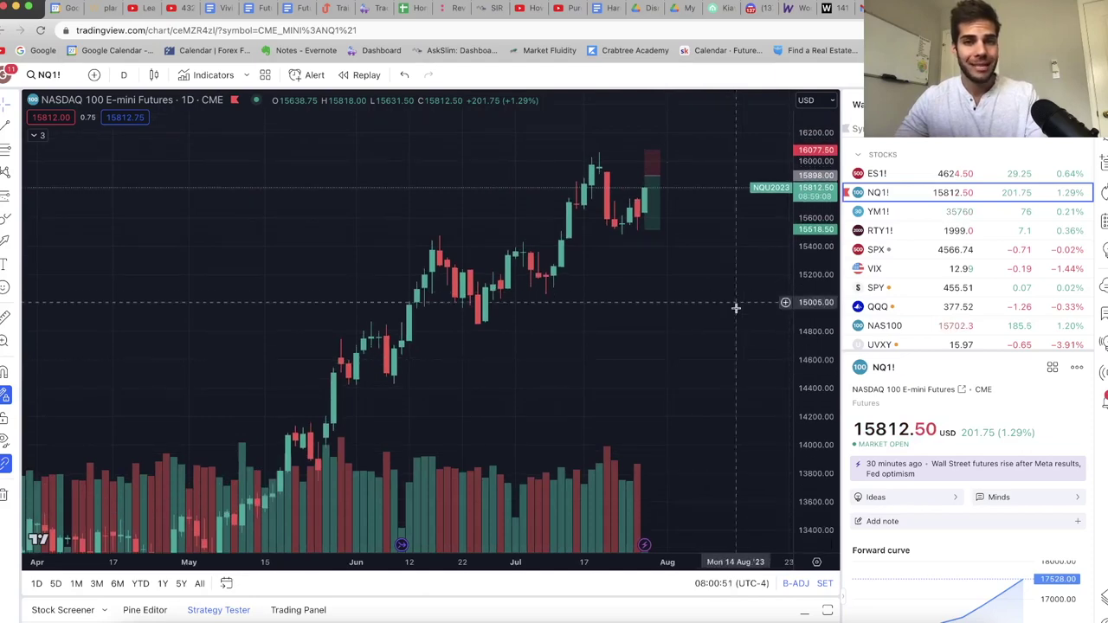
pyautogui.scroll(3, 737, 316)
pyautogui.scroll(3, 741, 321)
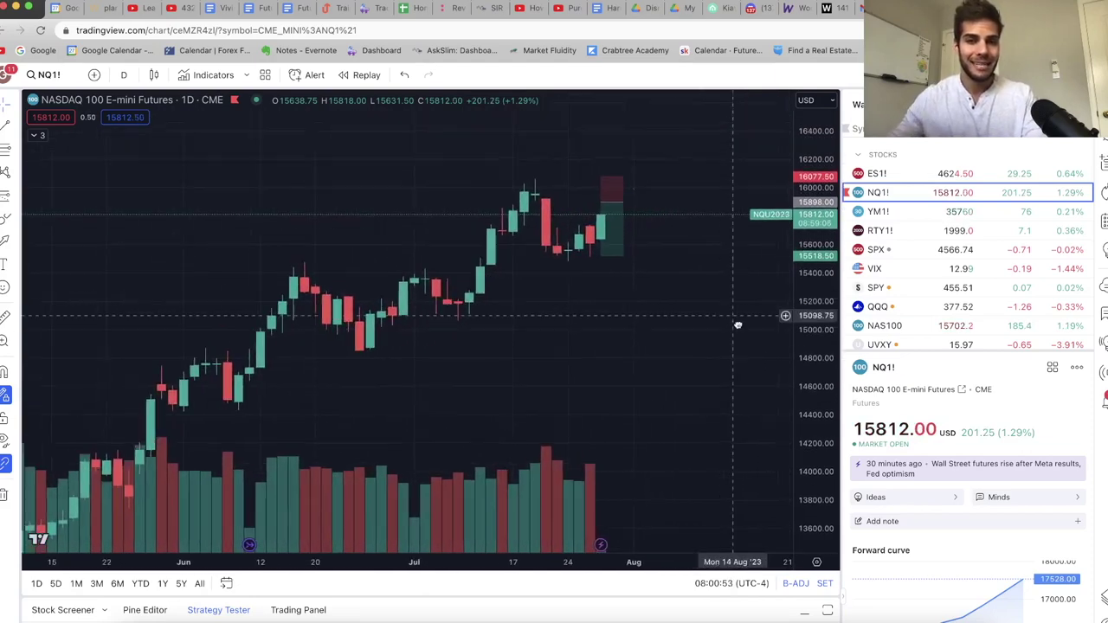
pyautogui.hscroll(-2, 693, 260)
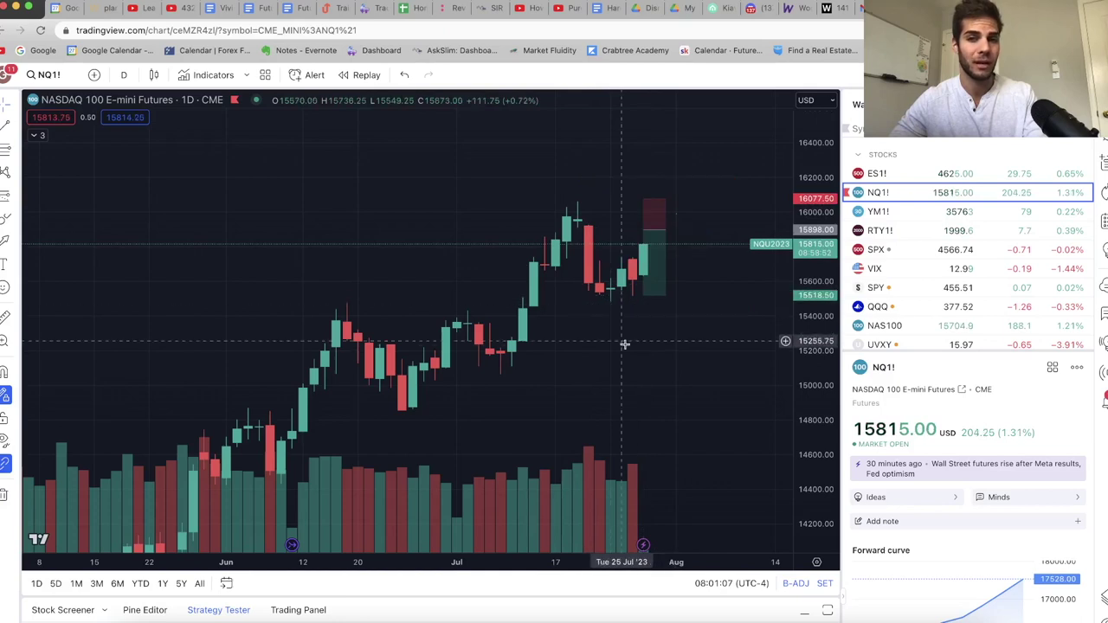
pyautogui.moveTo(626, 347); pyautogui.dragTo(633, 325)
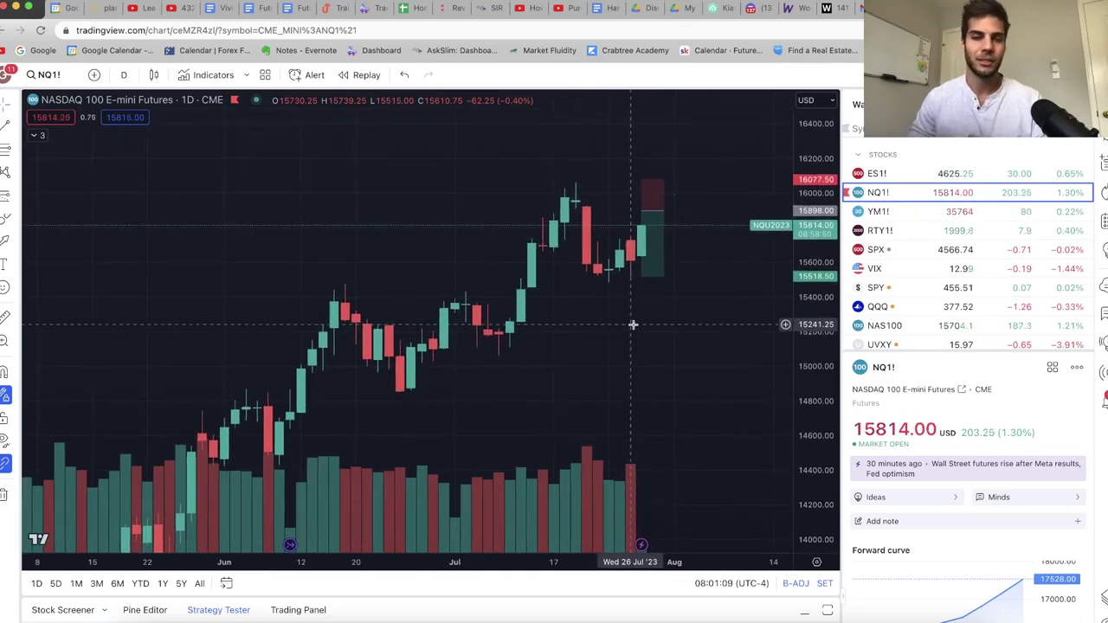